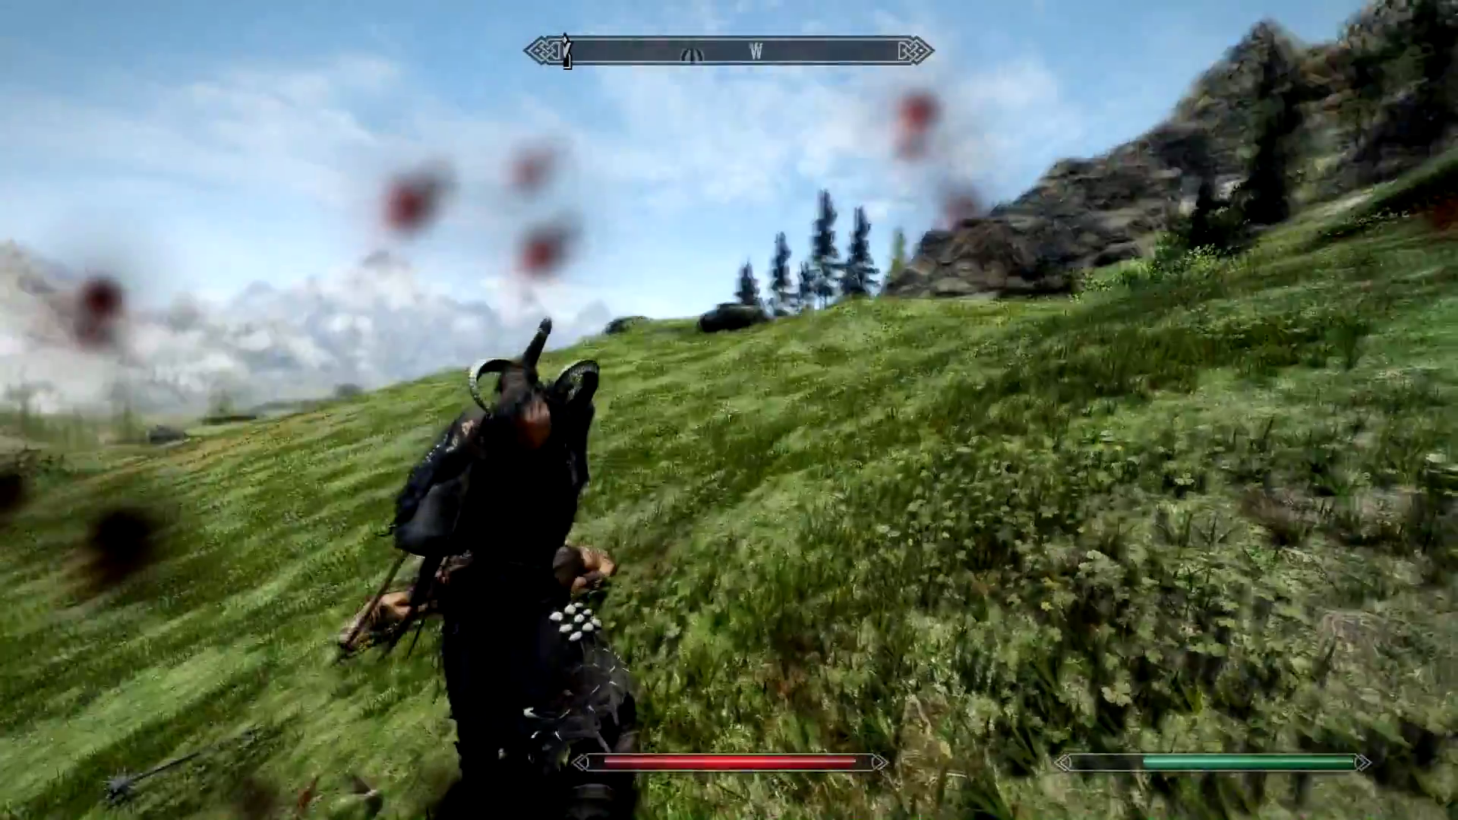
Walk forward while turning the view to look south over the valley.
{"action": "key", "text": "w"}
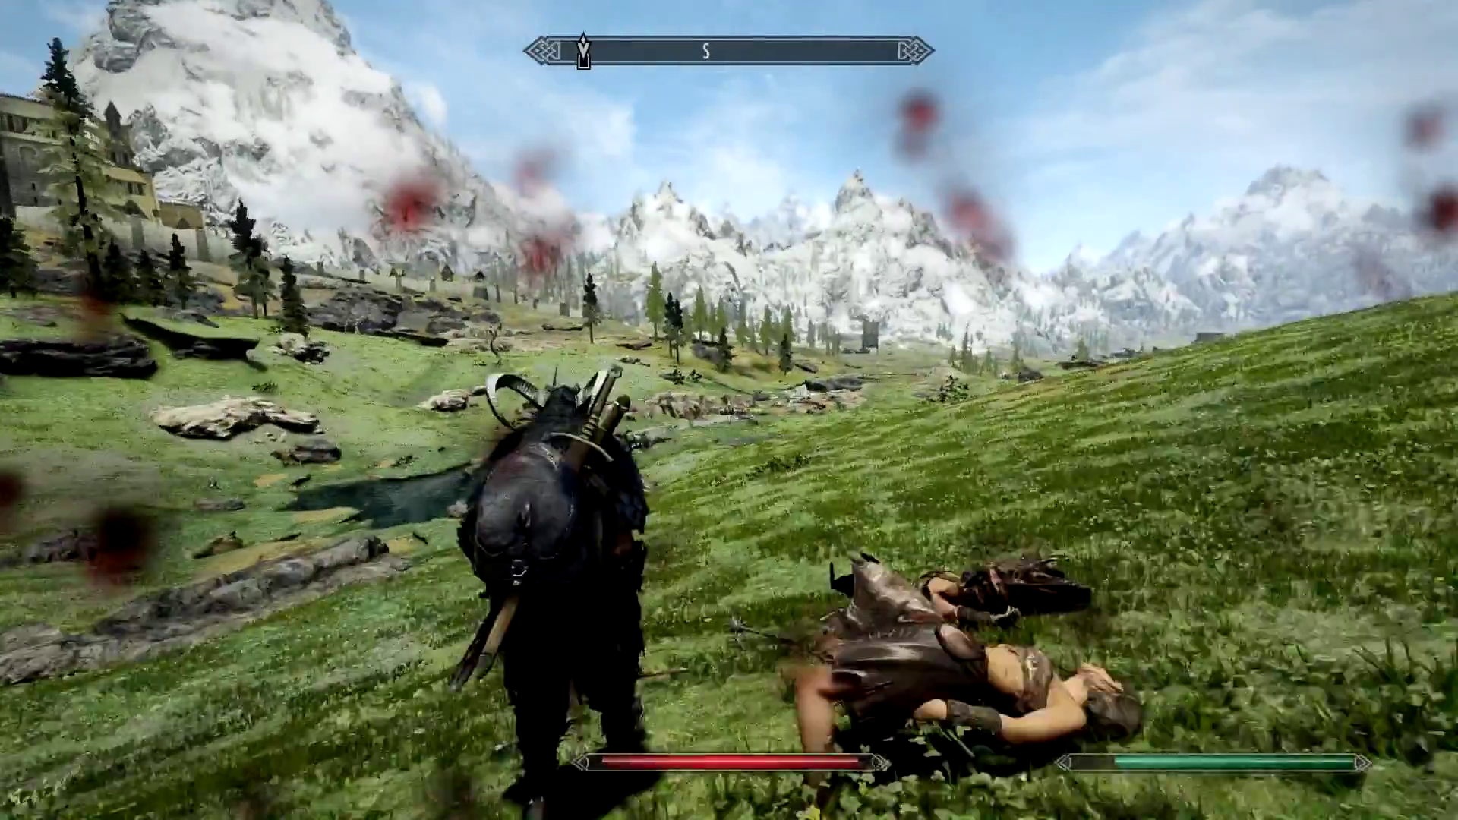
{"action": "key", "text": "f"}
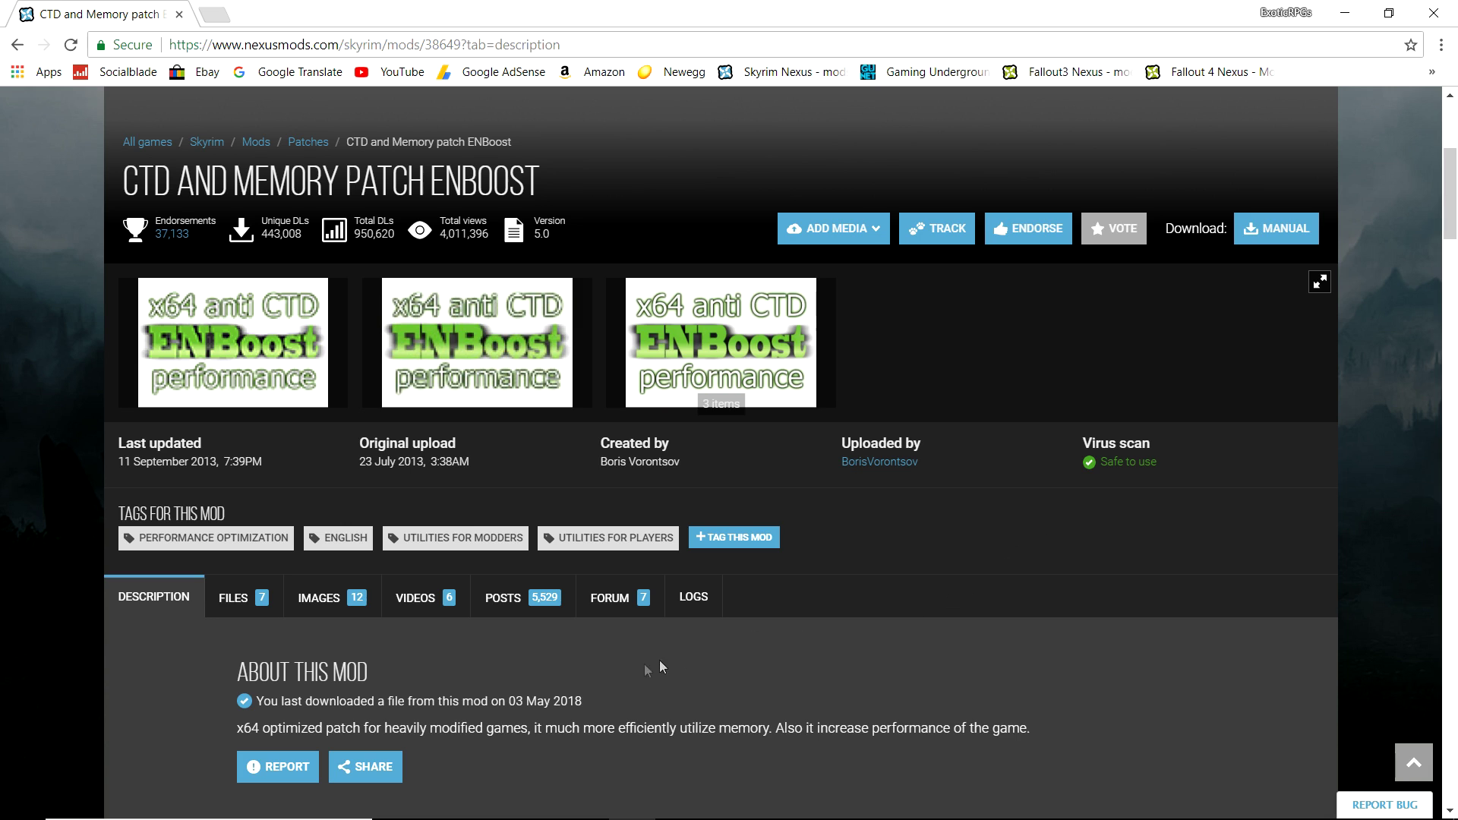
Download the main ENBoost 5_0 file from the mod's FILES list.
{"action": "left_click", "coordinate": [245, 602]}
{"action": "scroll", "coordinate": [171, 627], "scroll_direction": "down", "scroll_amount": 4}
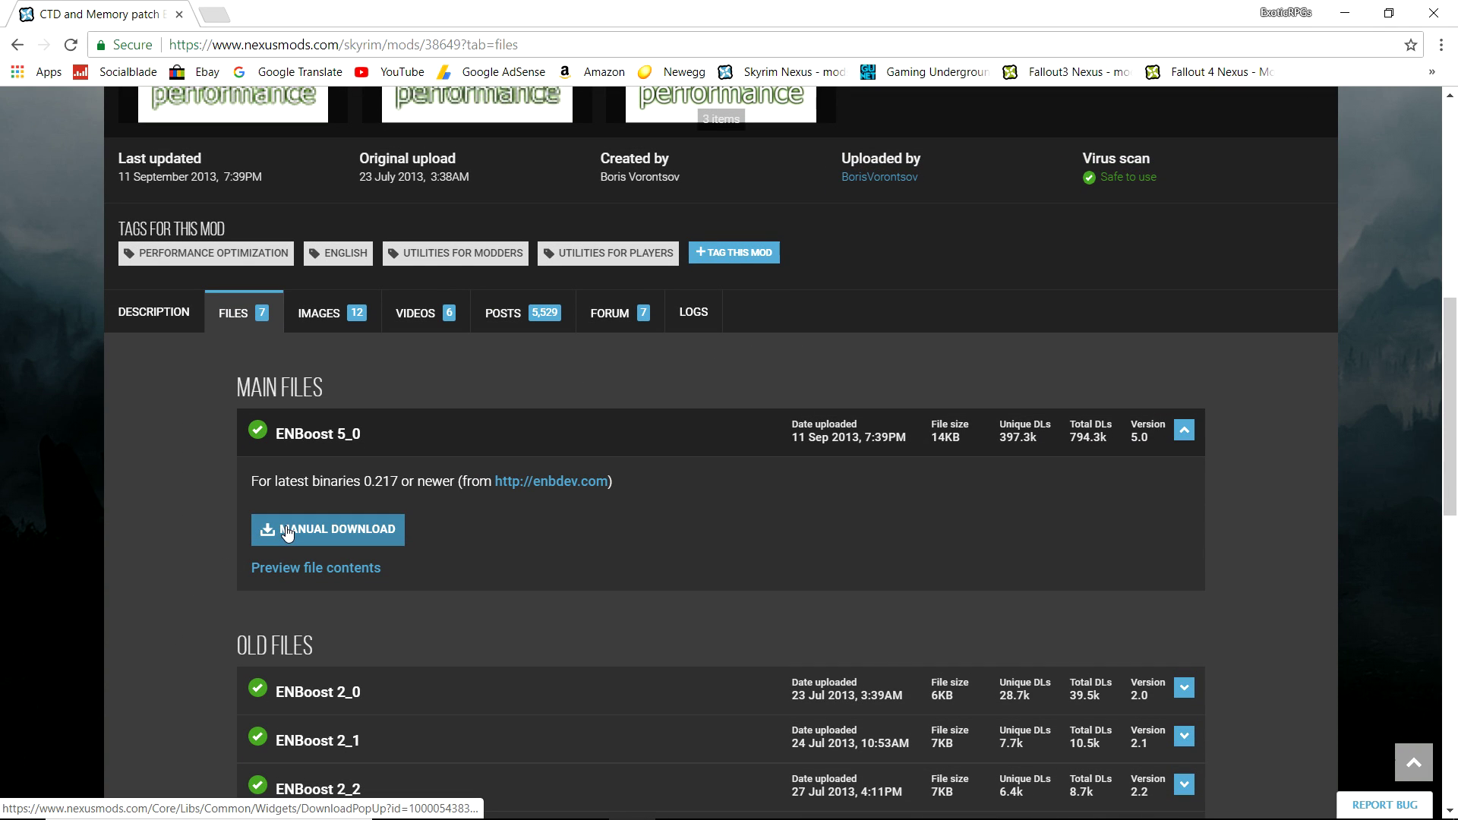
{"action": "left_click", "coordinate": [287, 532]}
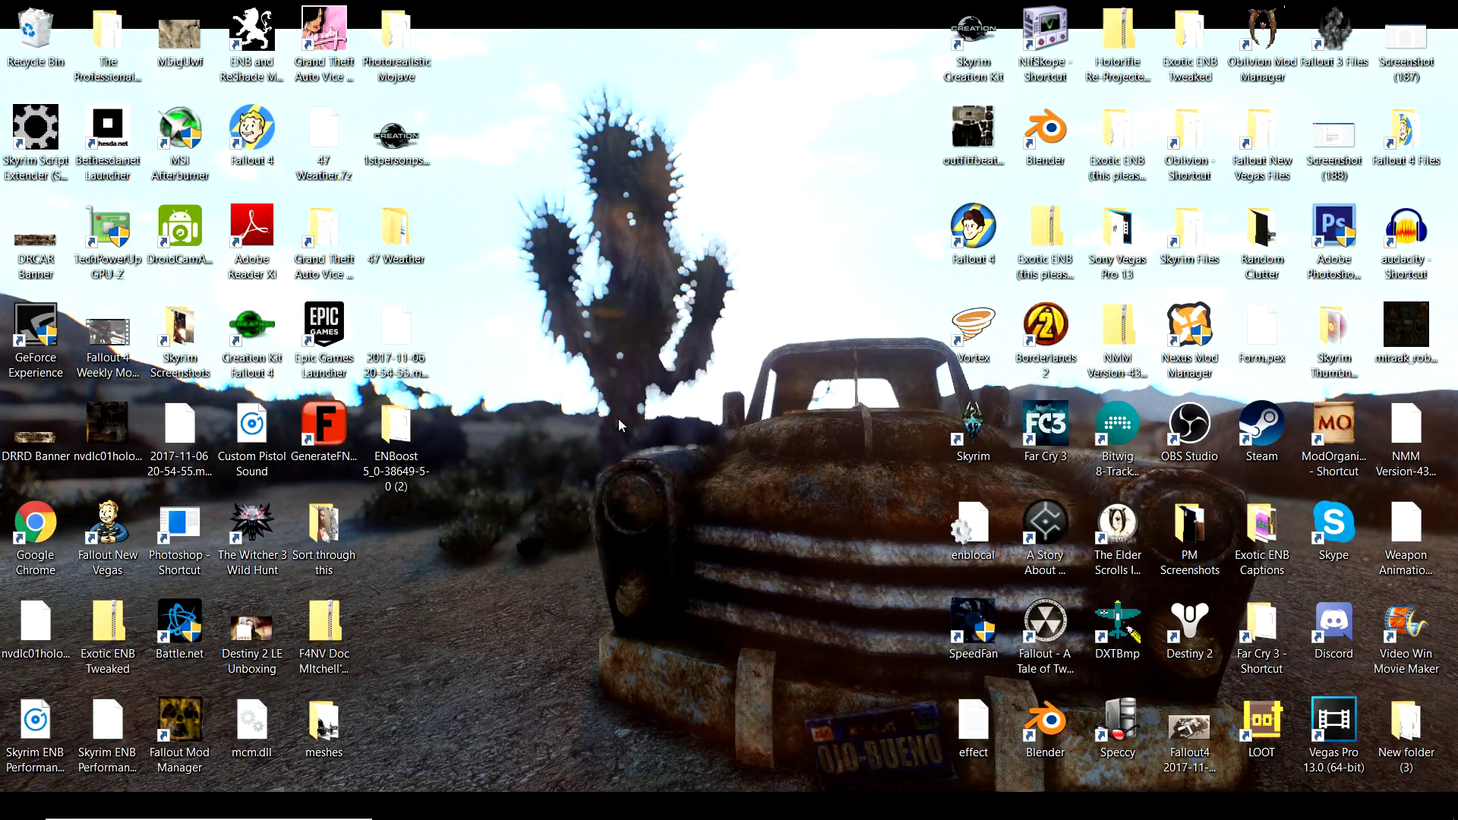
Browse ENBoost > NVIDIA_videocard > 6Gb_VRAM to reach its enblocal file.
{"action": "double_click", "coordinate": [403, 432]}
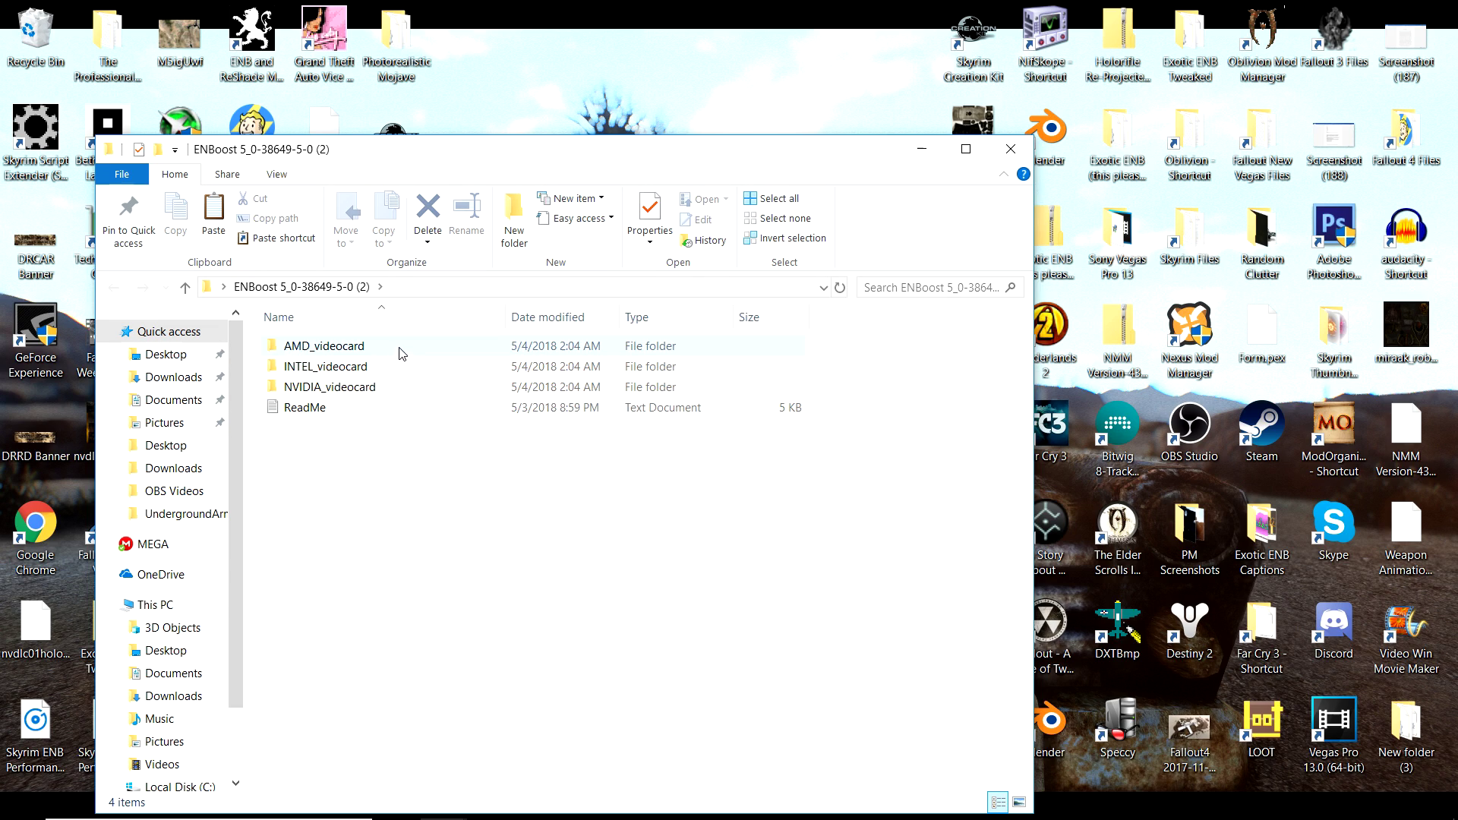
{"action": "double_click", "coordinate": [389, 387]}
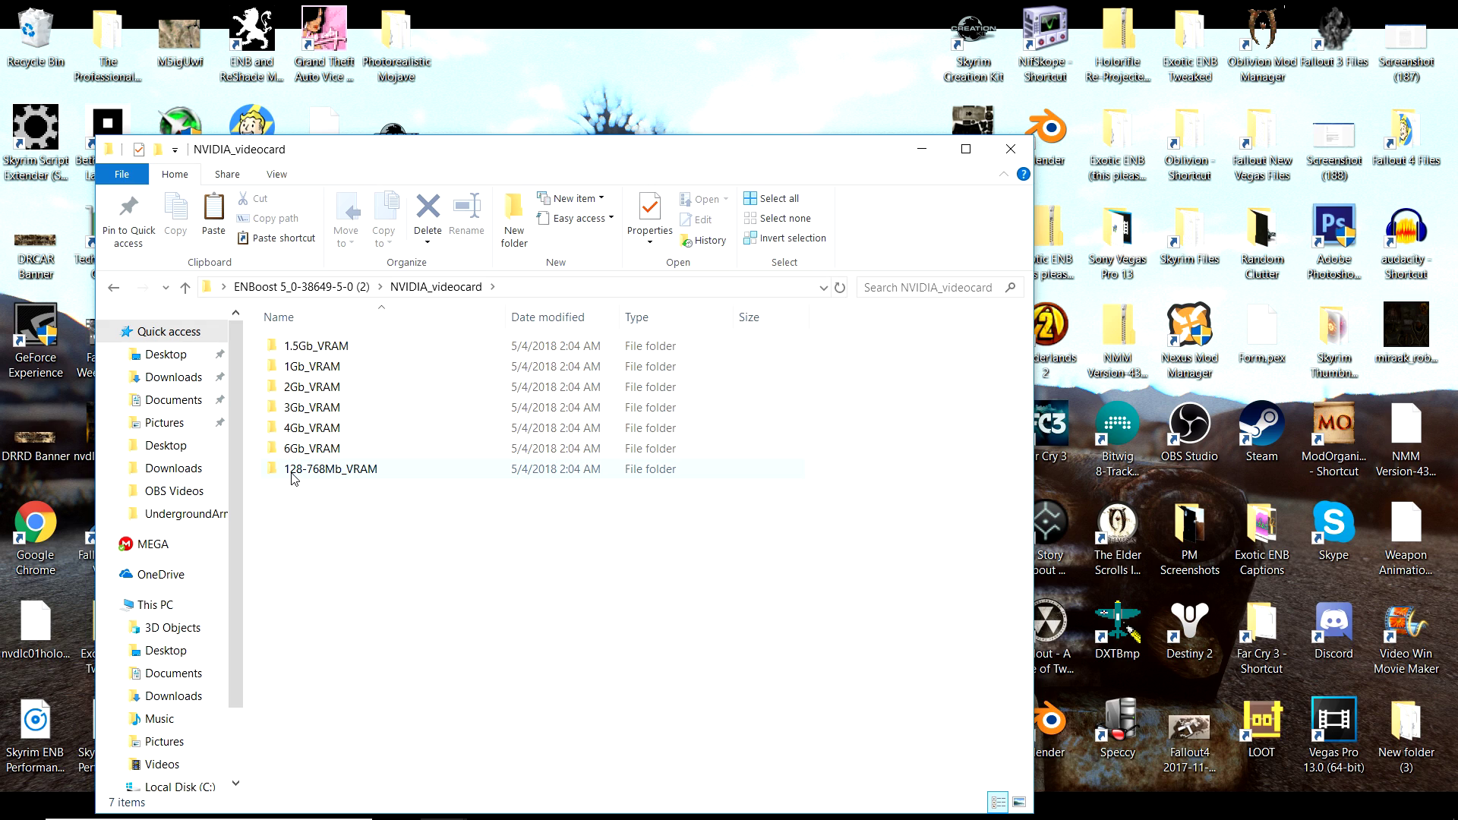
{"action": "mouse_move", "coordinate": [336, 471]}
{"action": "double_click", "coordinate": [387, 449]}
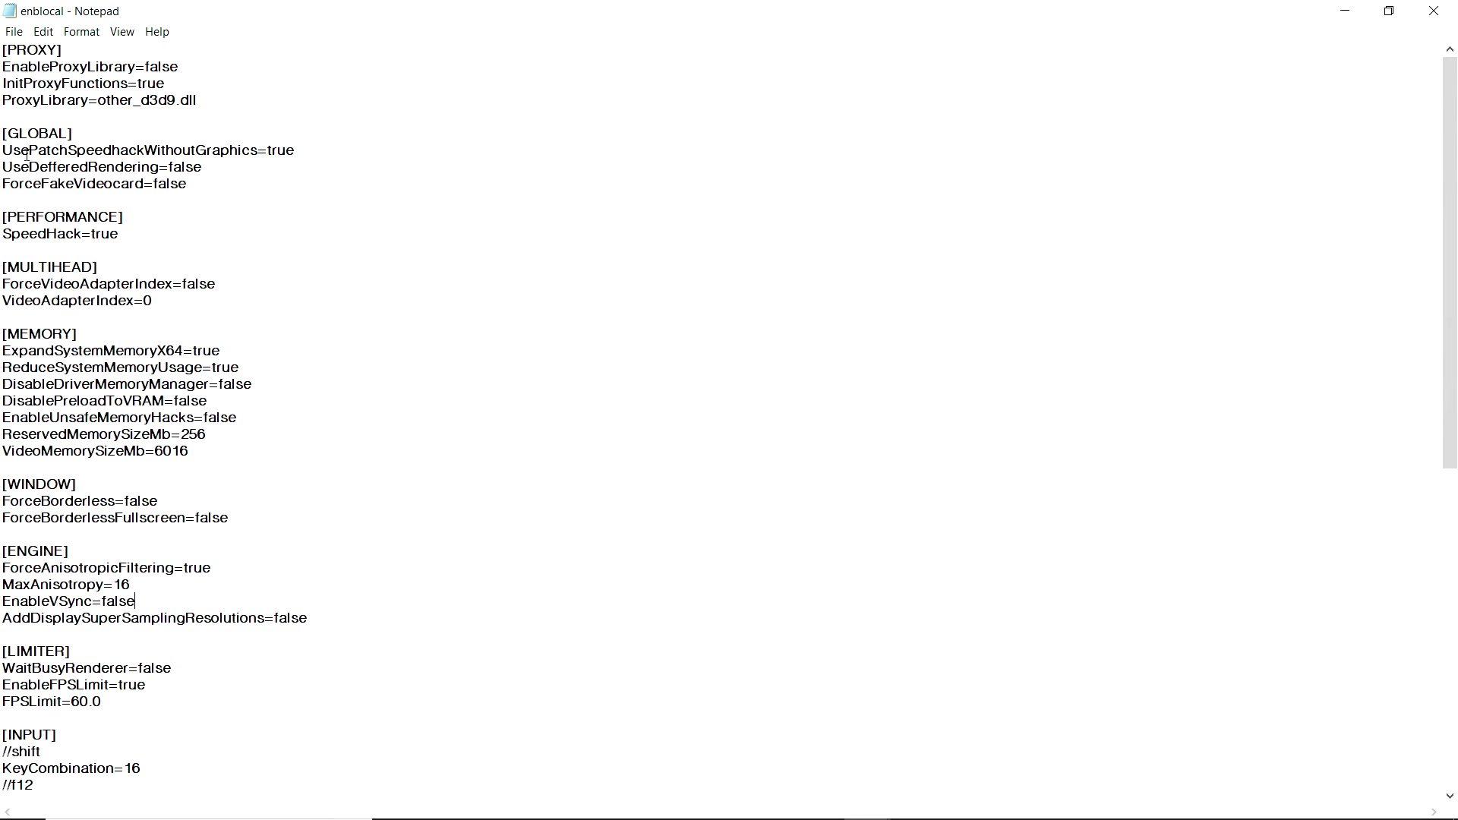
Under [GLOBAL], set UsePatchSpeedhackWithoutGraphics to false and UseDefferedRendering to true.
{"action": "left_click_drag", "start_coordinate": [3, 135], "coordinate": [75, 137]}
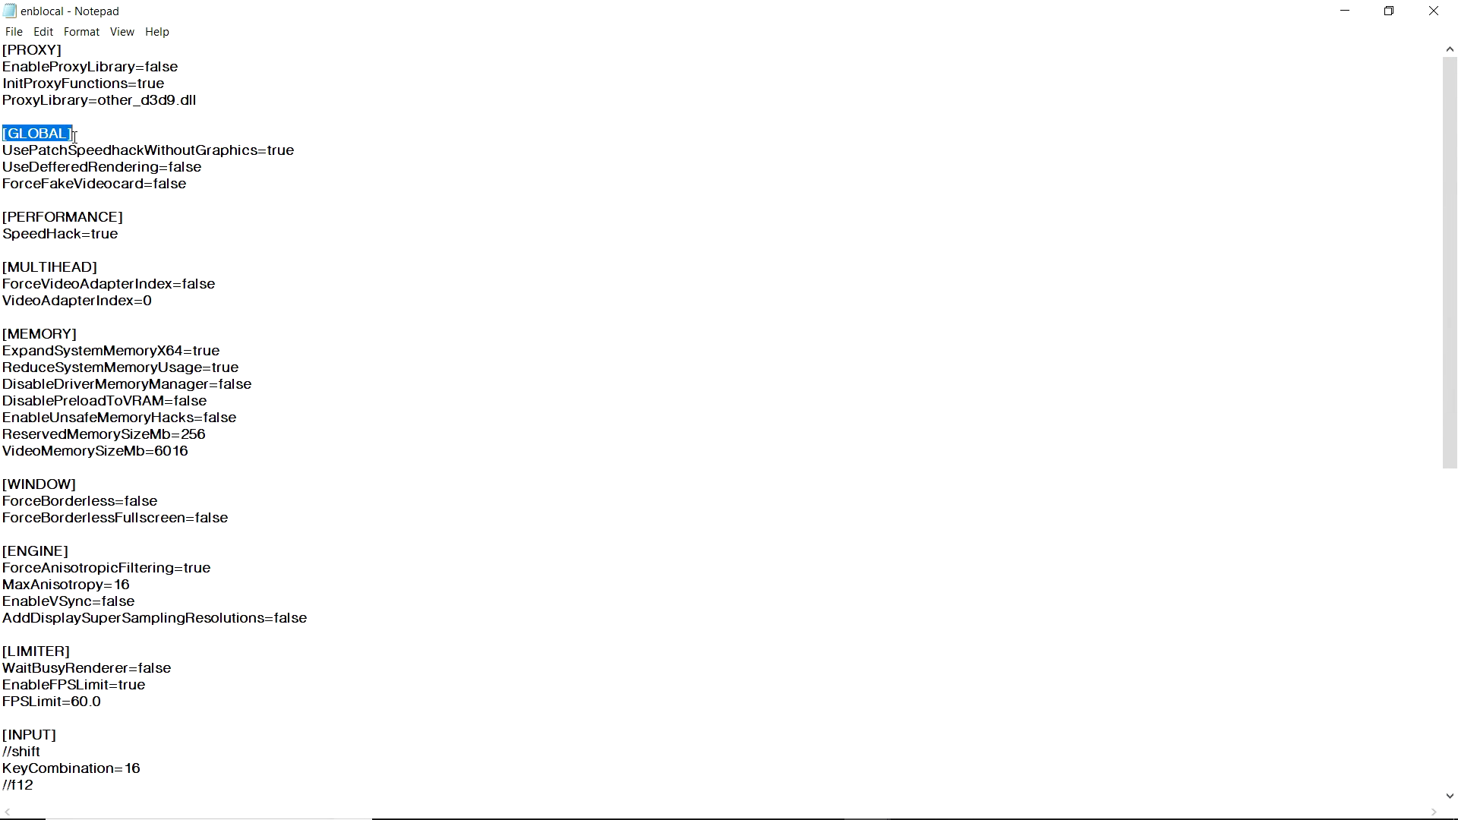
{"action": "left_click", "coordinate": [86, 139]}
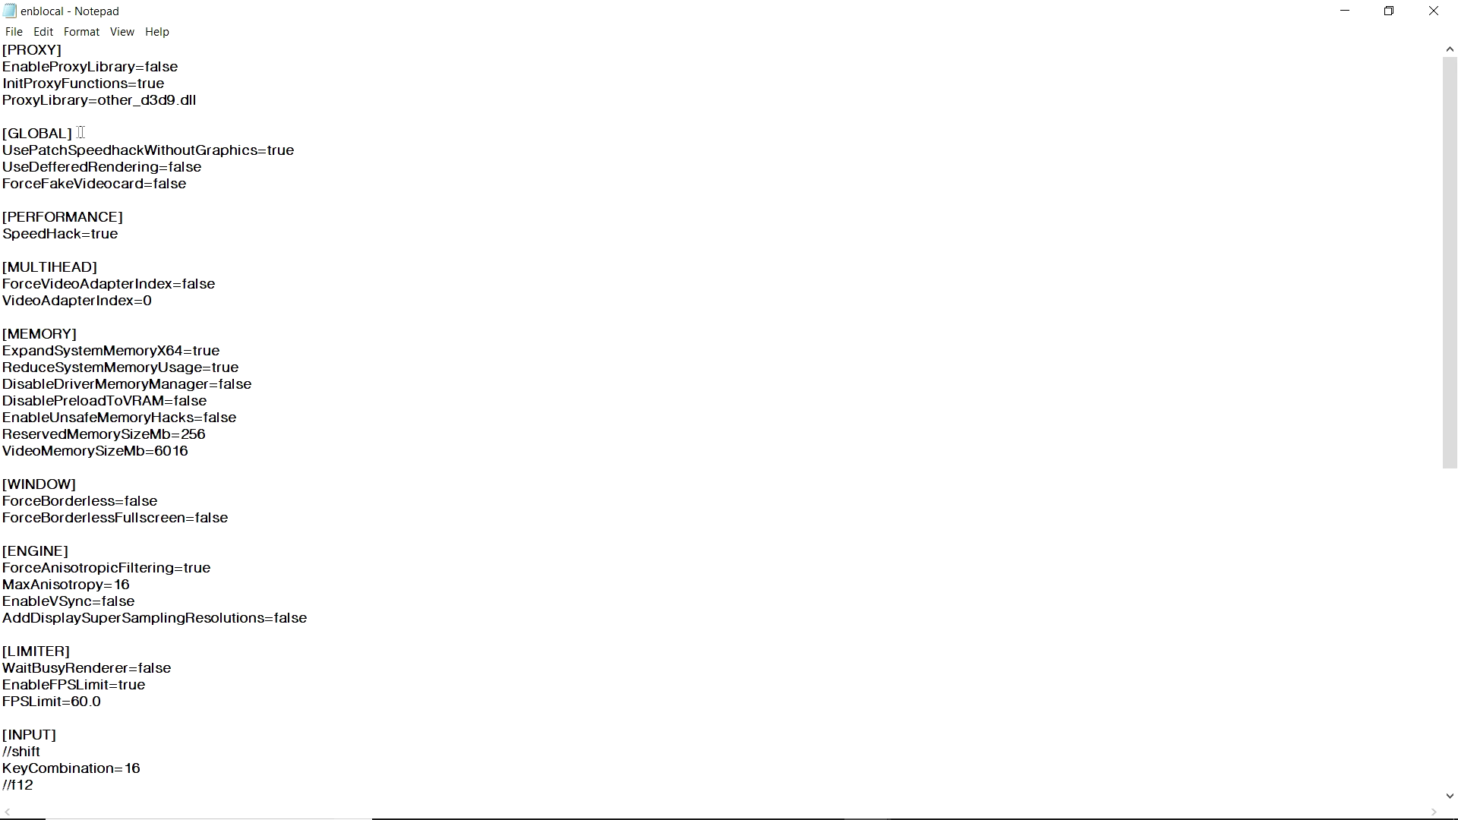
{"action": "left_click", "coordinate": [158, 150]}
{"action": "key", "text": "BackSpace"}
{"action": "key", "text": "BackSpace"}
{"action": "key", "text": "BackSpace"}
{"action": "key", "text": "BackSpace"}
{"action": "type", "text": "false"}
{"action": "left_click", "coordinate": [228, 164]}
{"action": "key", "text": "BackSpace"}
{"action": "key", "text": "BackSpace"}
{"action": "key", "text": "BackSpace"}
{"action": "key", "text": "BackSpace"}
{"action": "key", "text": "BackSpace"}
{"action": "type", "text": "true"}
Under [MEMORY], change ExpandSystemMemoryX64 from true to false.
{"action": "left_click_drag", "start_coordinate": [11, 334], "coordinate": [73, 335]}
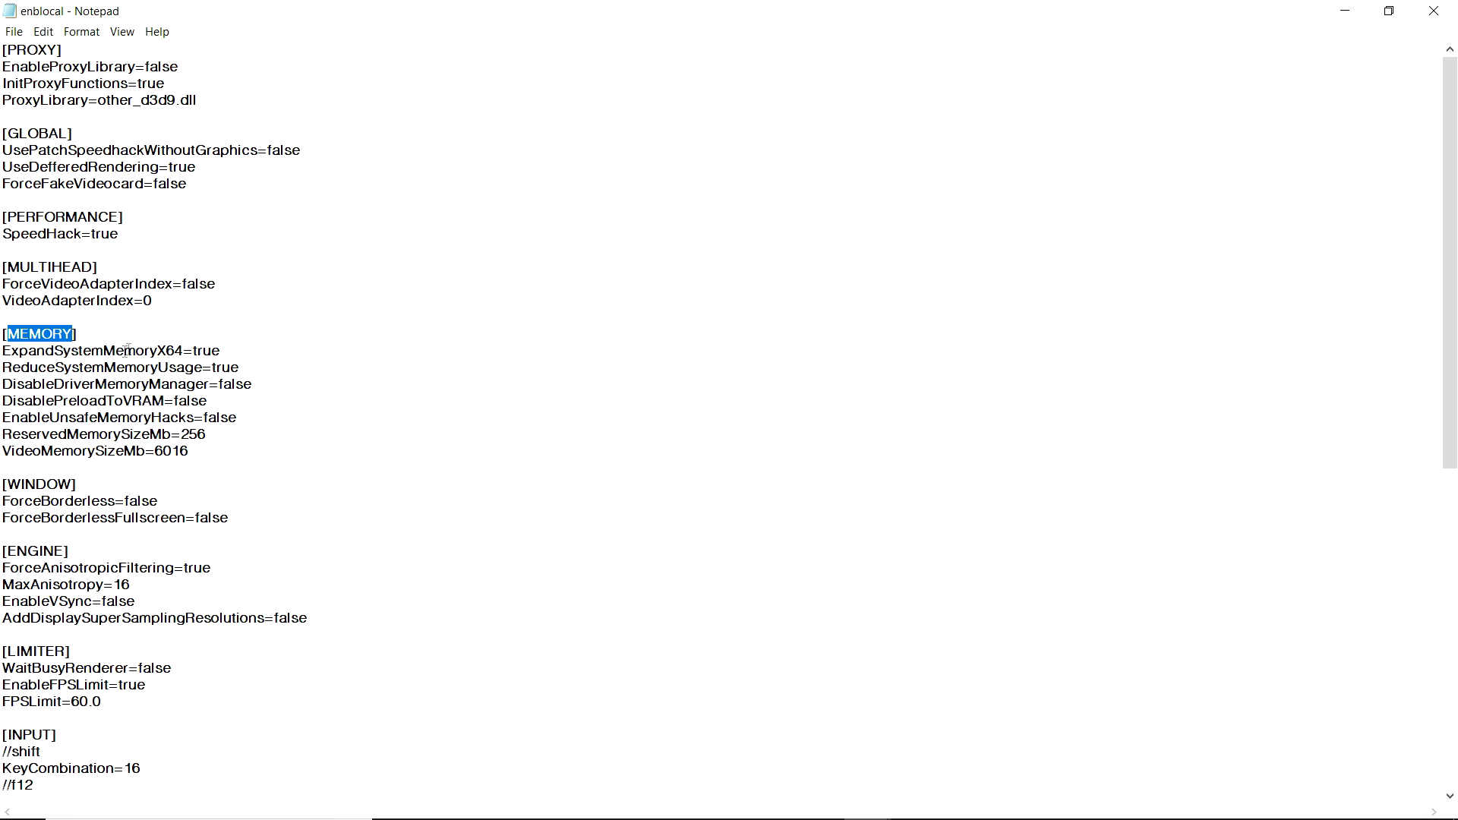
{"action": "left_click", "coordinate": [237, 350]}
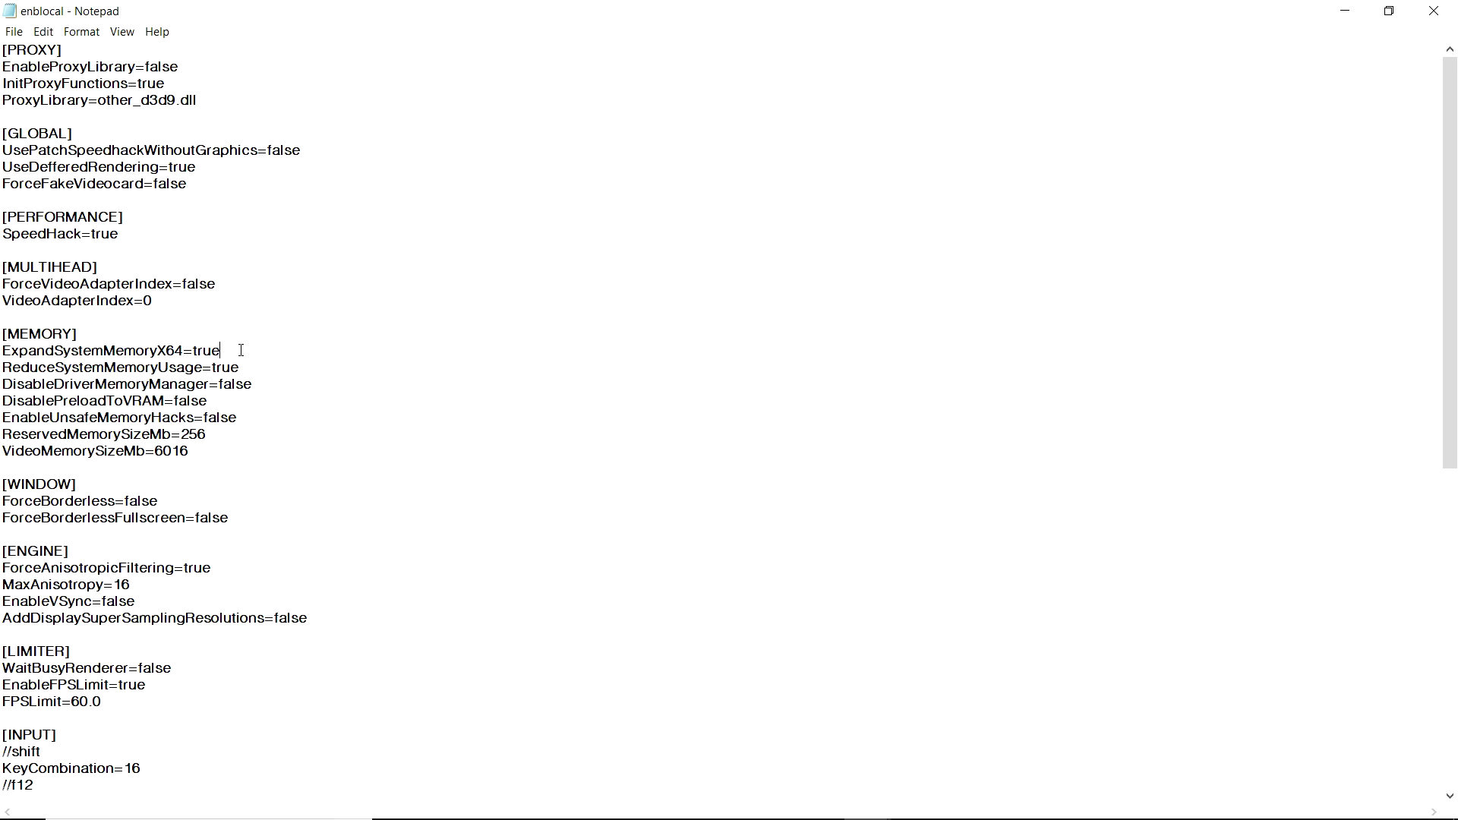
{"action": "key", "text": "BackSpace"}
{"action": "key", "text": "BackSpace"}
{"action": "key", "text": "BackSpace"}
{"action": "key", "text": "BackSpace"}
{"action": "type", "text": "false"}
{"action": "left_click", "coordinate": [15, 32]}
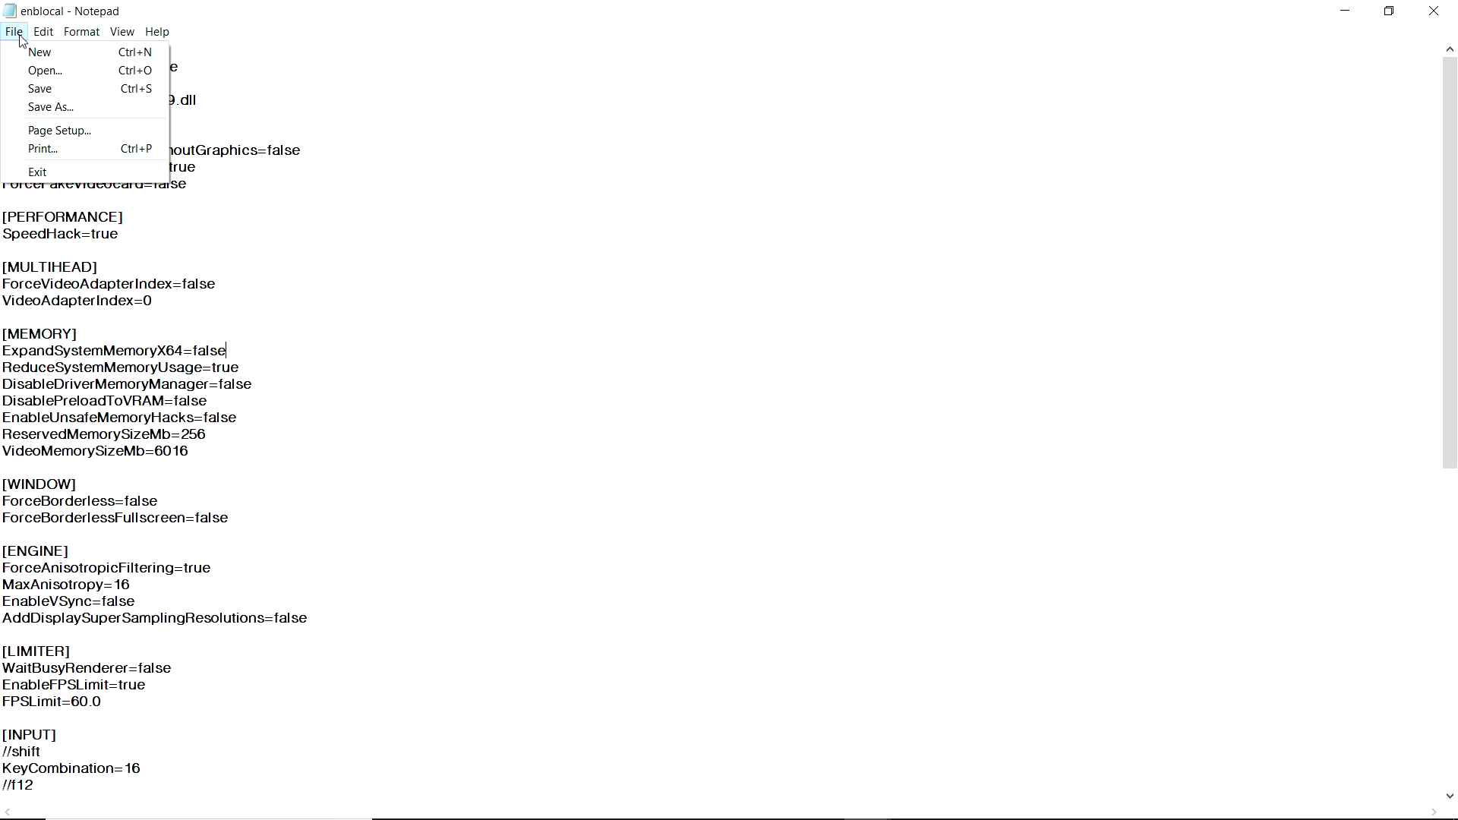
Save the edited enblocal and paste a copy into the Skyrim game folder, now 84 items.
{"action": "left_click", "coordinate": [32, 88]}
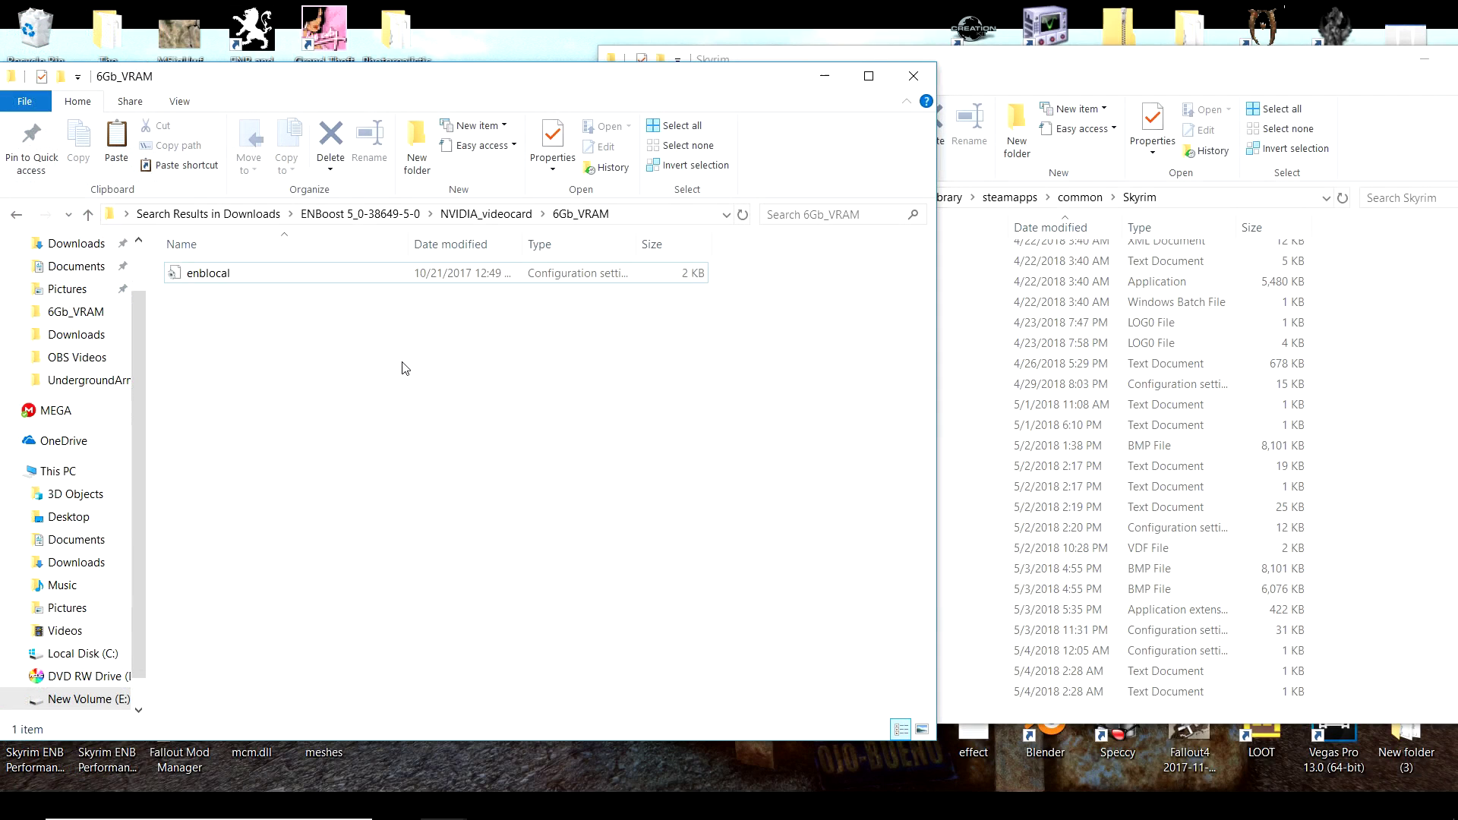
{"action": "right_click", "coordinate": [361, 272]}
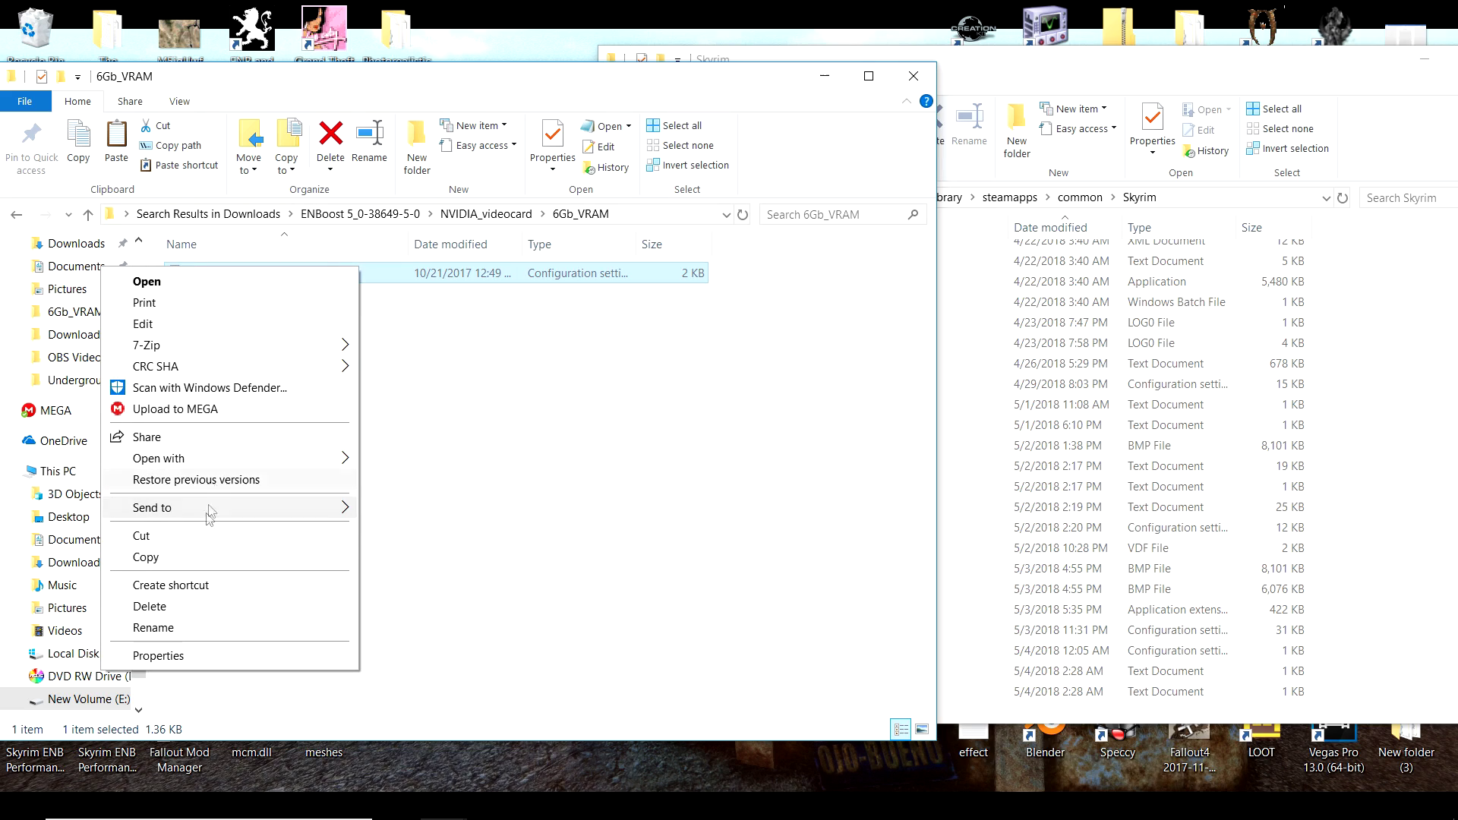
{"action": "left_click", "coordinate": [196, 559]}
{"action": "left_click", "coordinate": [1418, 410]}
{"action": "right_click", "coordinate": [1417, 411]}
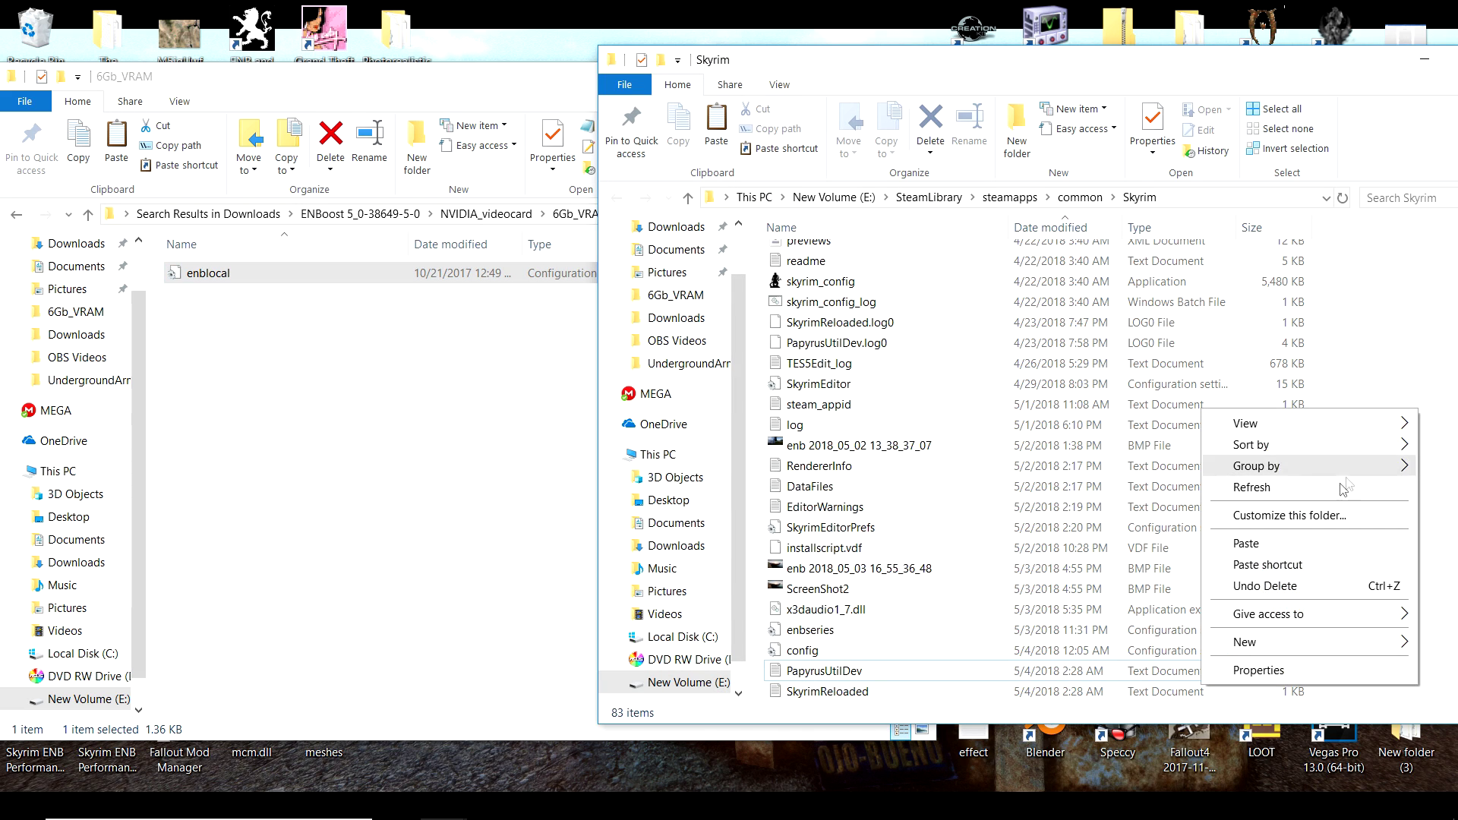
{"action": "left_click", "coordinate": [1299, 538]}
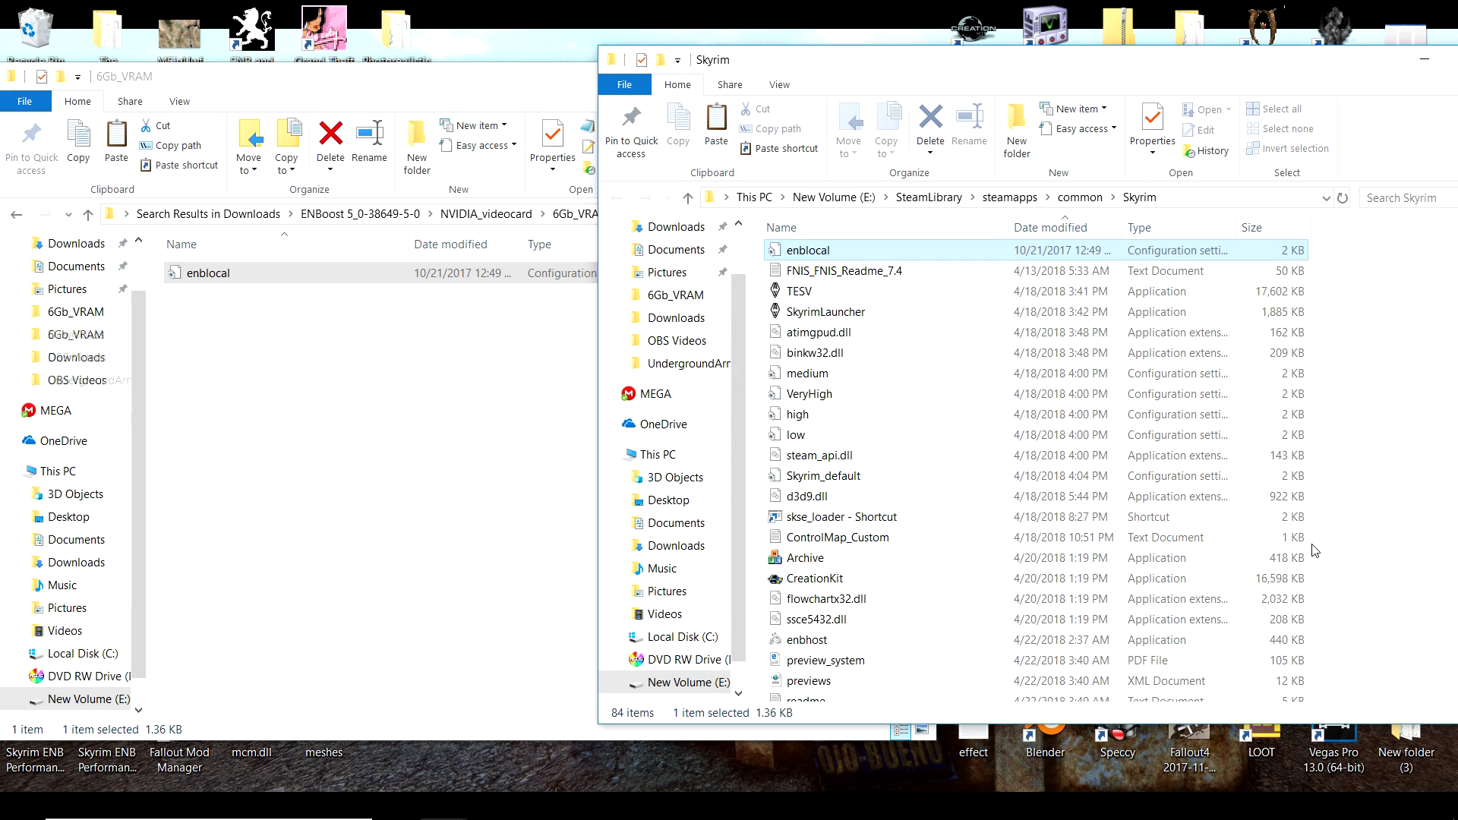
{"action": "left_click", "coordinate": [1387, 444]}
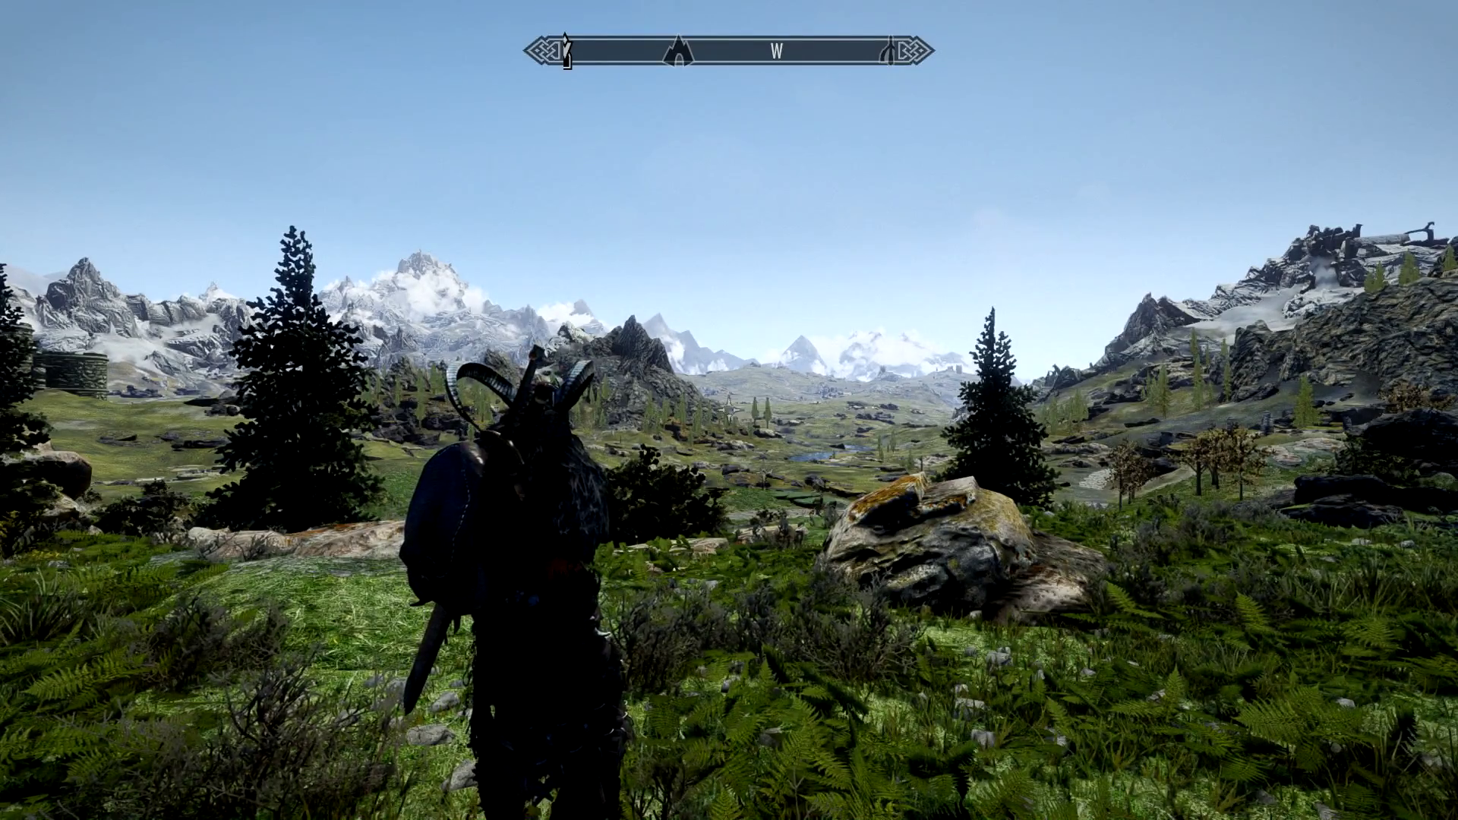
Bring up the ENBSeries in-game configuration windows with Shift+Enter.
{"action": "key", "text": "shift+Return"}
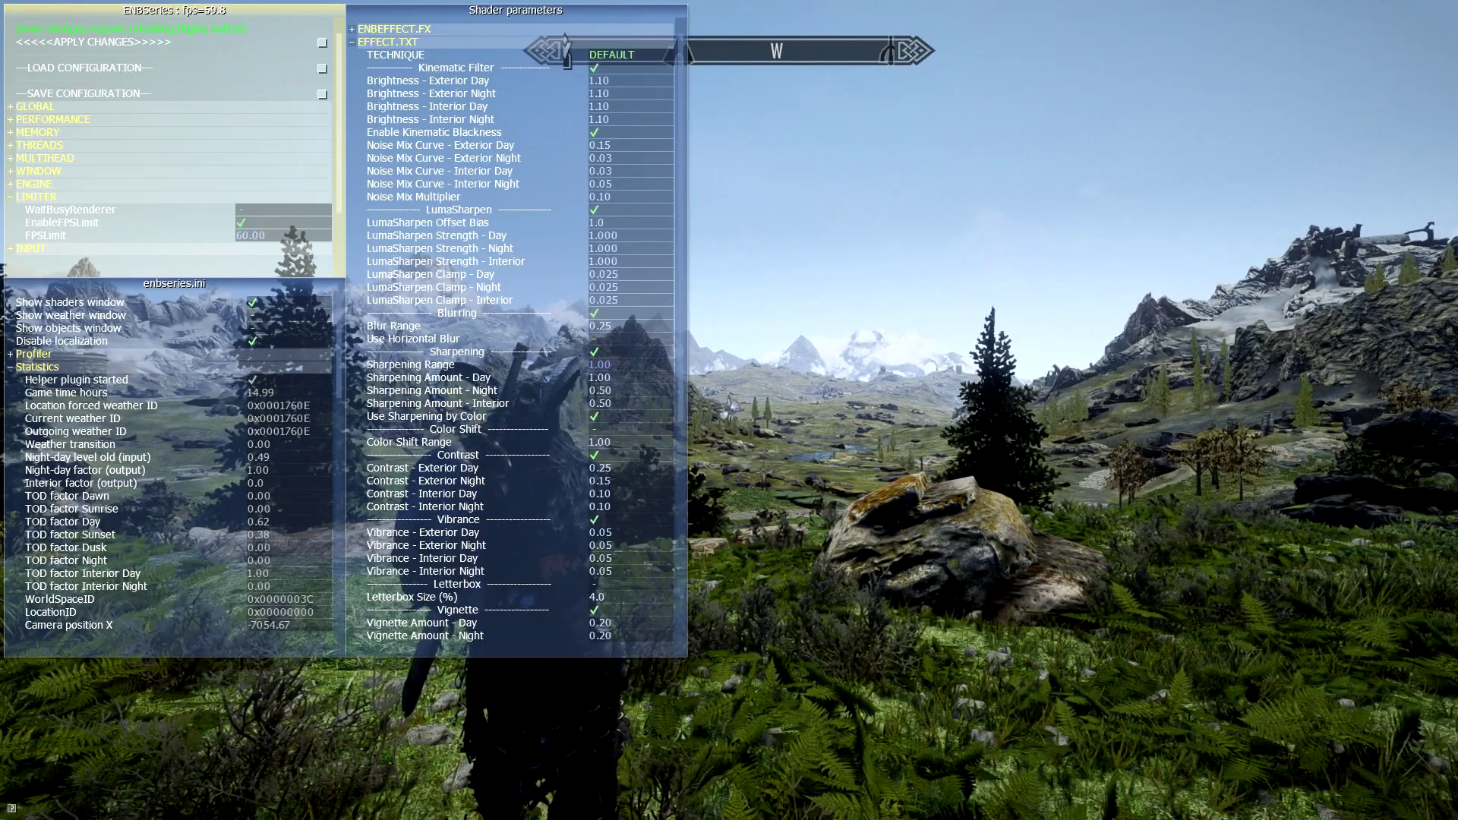
Hide the HUD with the tm console command, then collapse LIMITER and toggle PERFORMANCE.
{"action": "key", "text": "grave"}
{"action": "type", "text": "tm"}
{"action": "key", "text": "Return"}
{"action": "key", "text": "grave"}
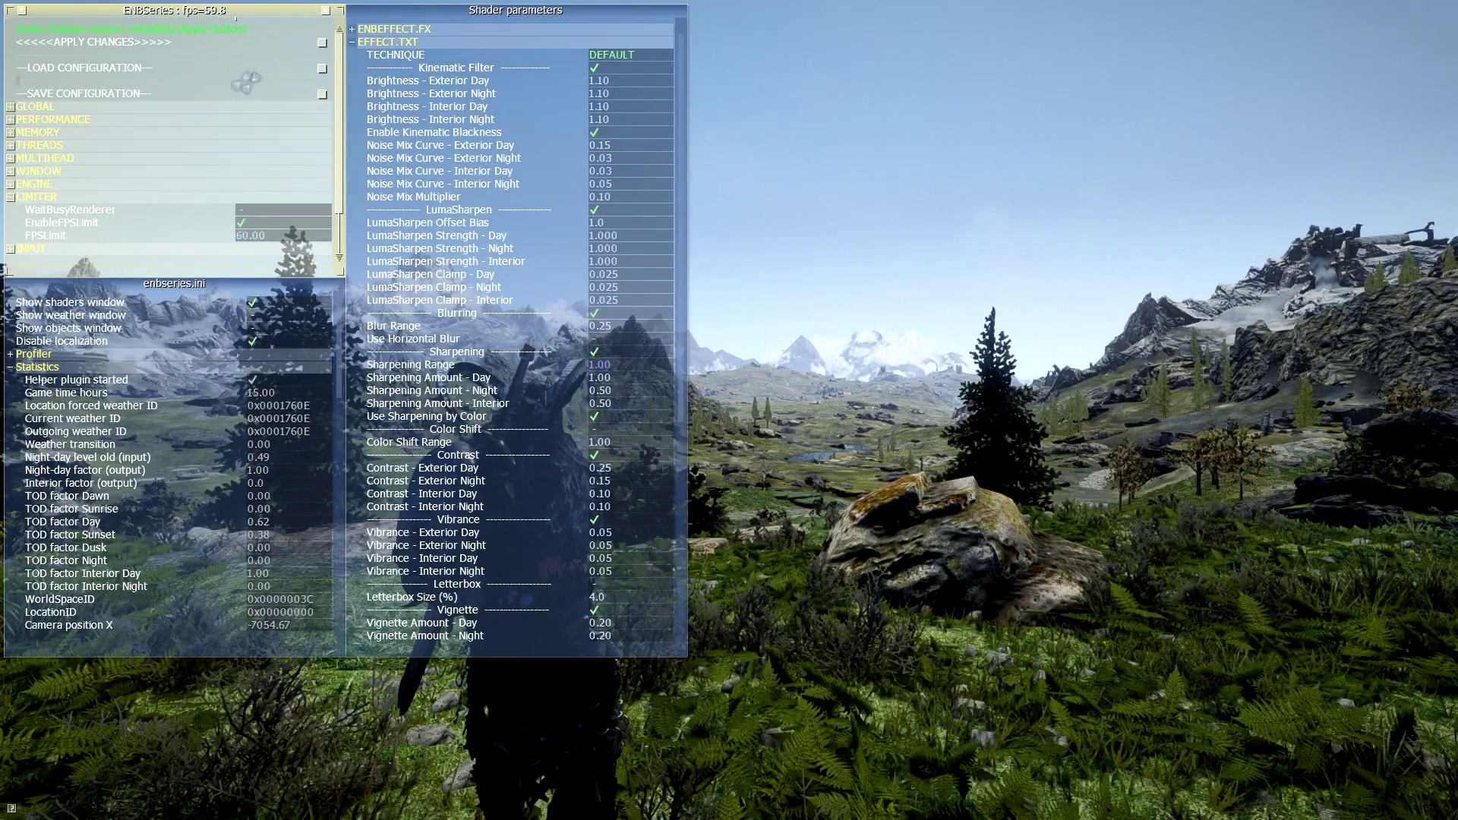
{"action": "left_click", "coordinate": [280, 196]}
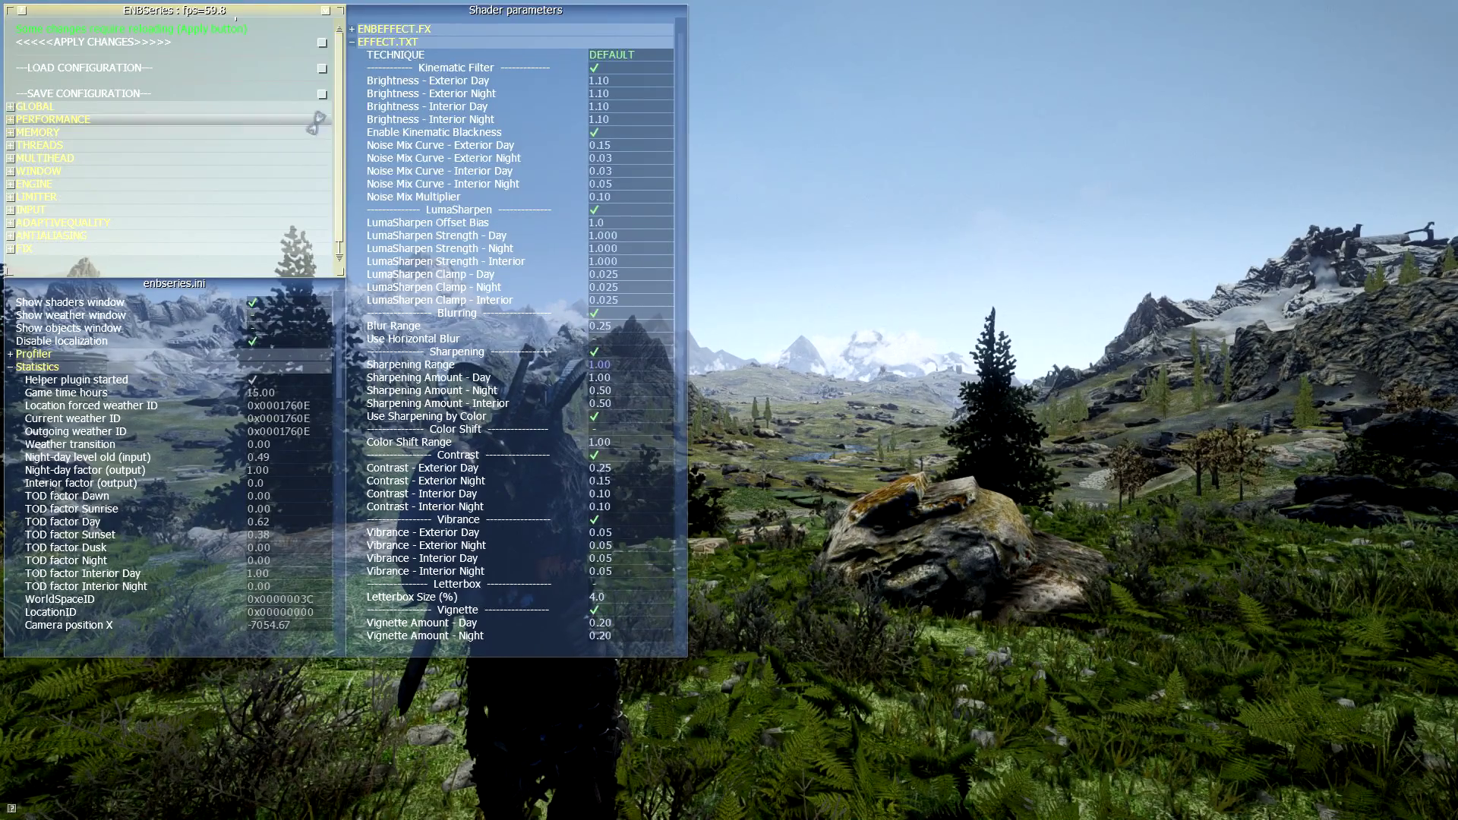
{"action": "left_click", "coordinate": [304, 120]}
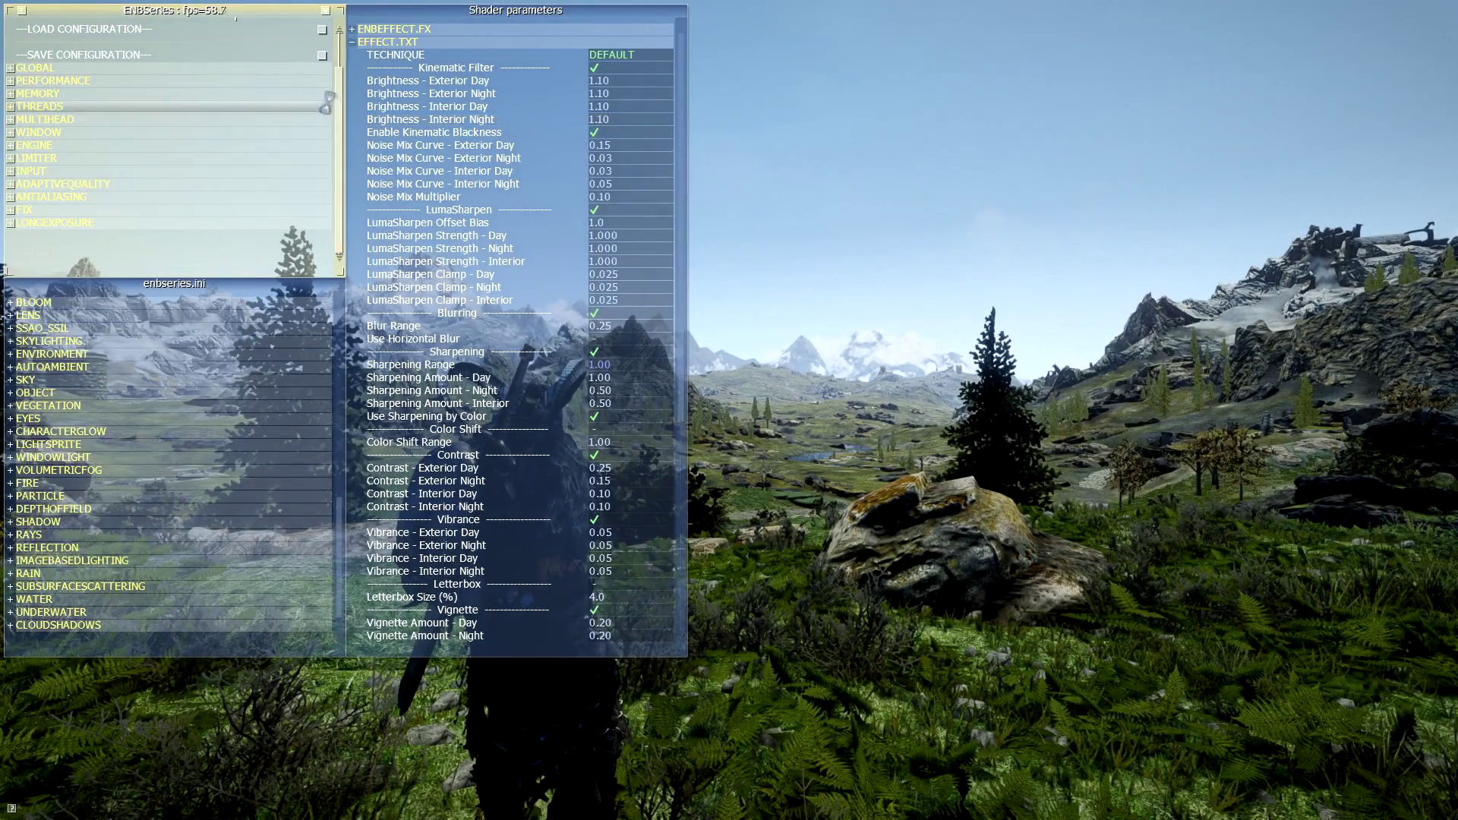
In MEMORY, try ReservedMemorySizeMb at 512 and 256, then settle on 1024.
{"action": "left_click", "coordinate": [290, 89]}
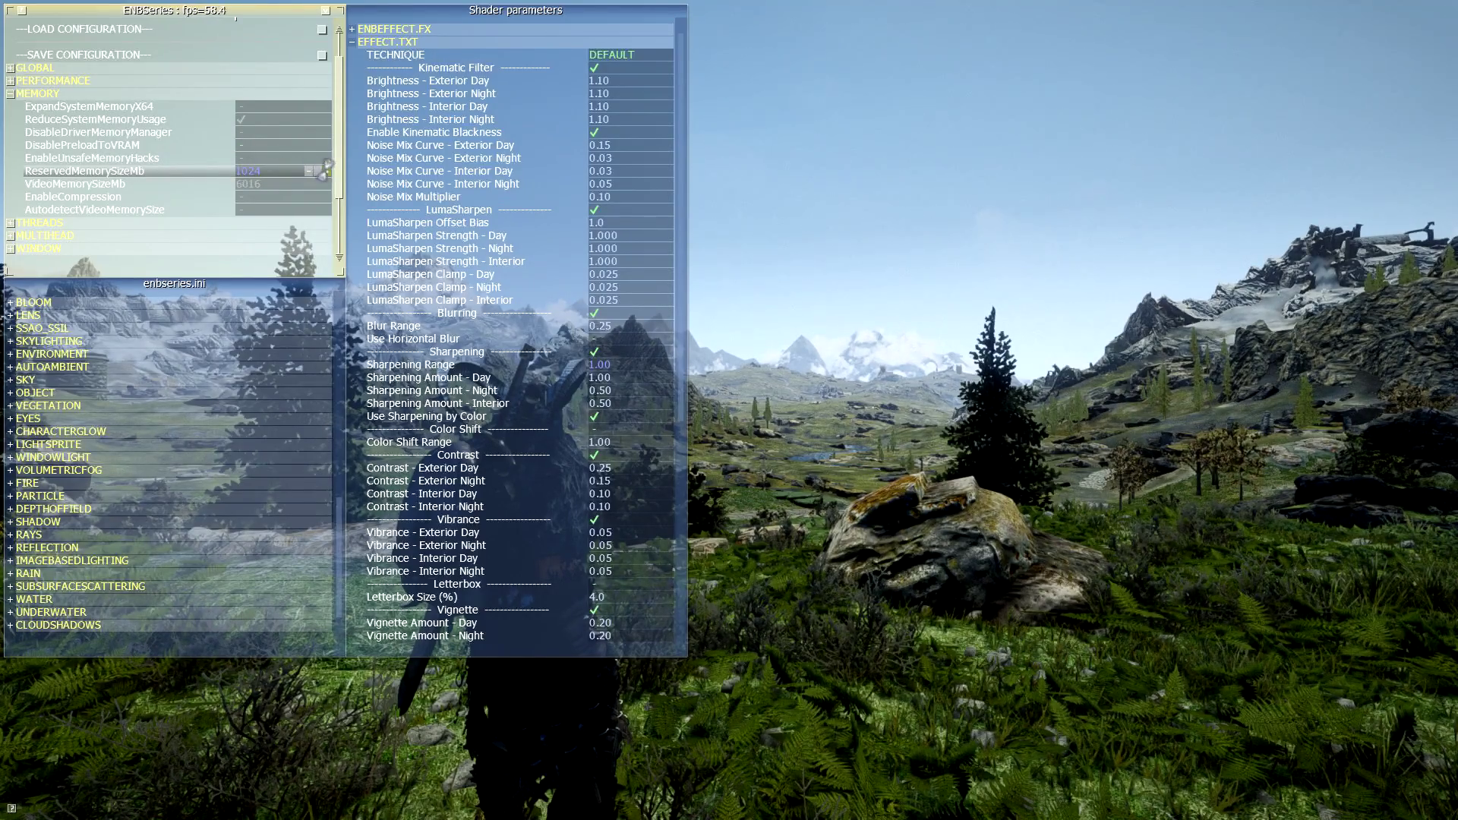
{"action": "left_click", "coordinate": [275, 167]}
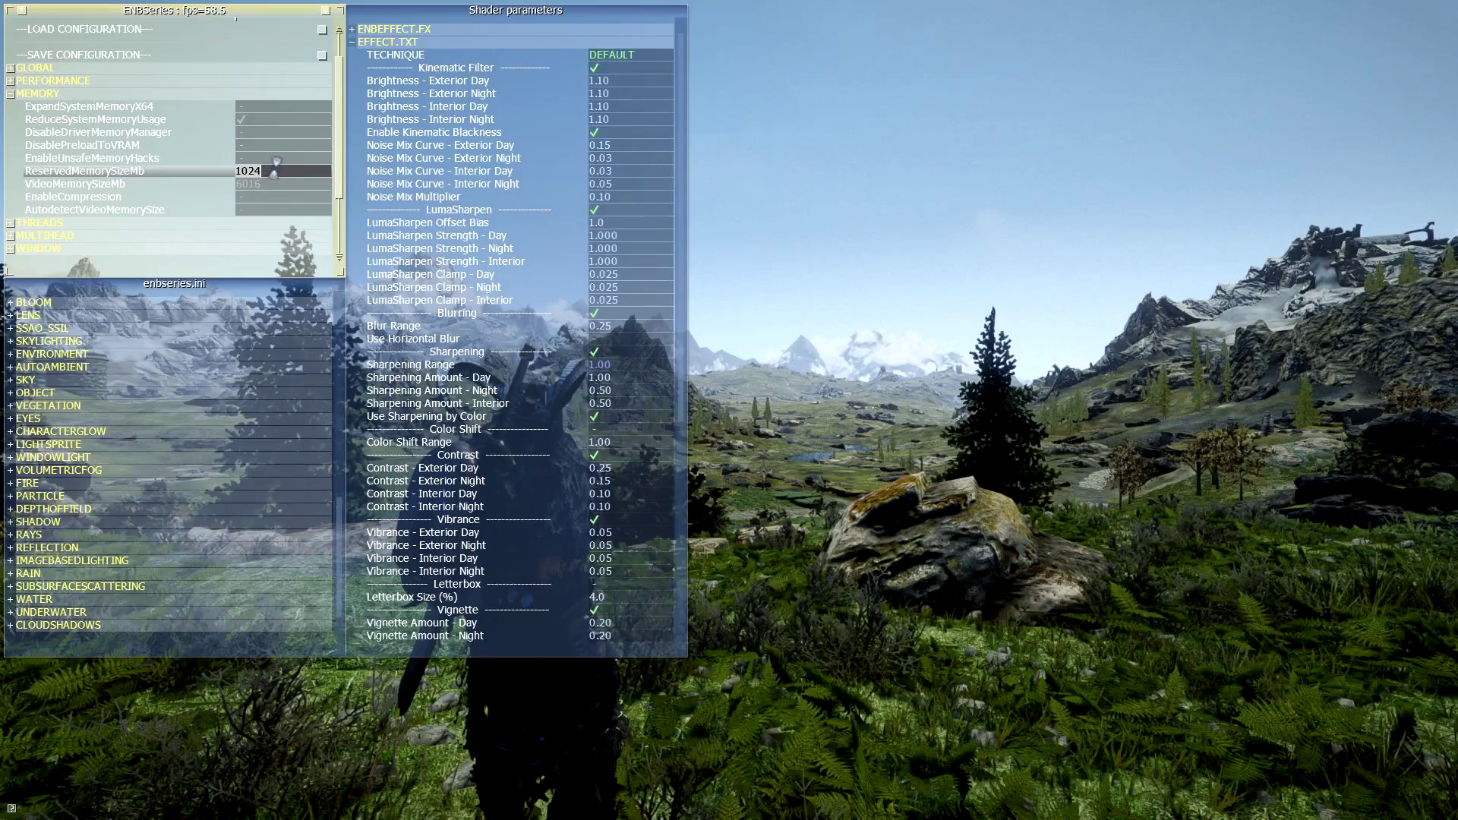
{"action": "type", "text": "512"}
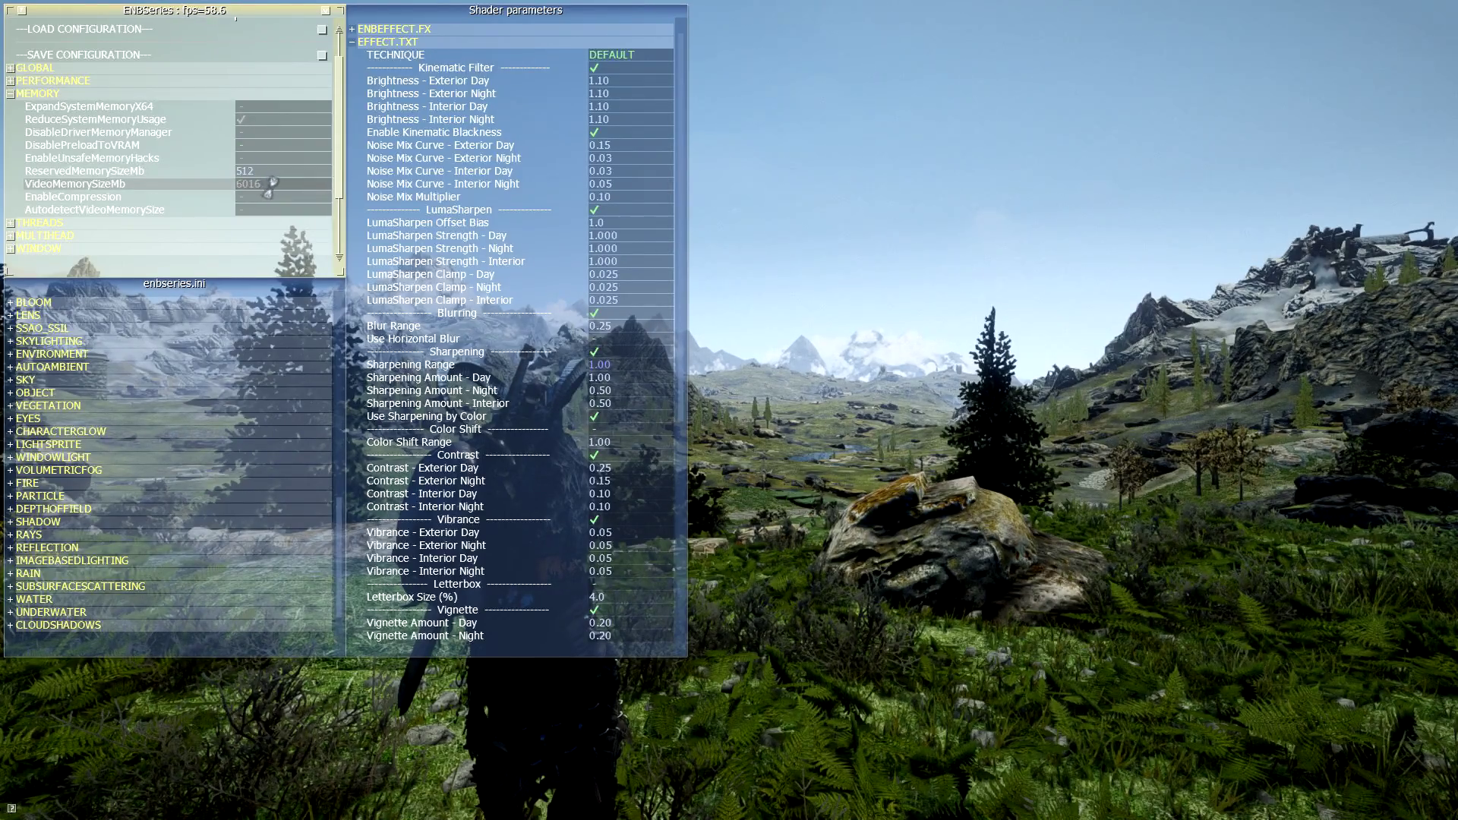
{"action": "key", "text": "Return"}
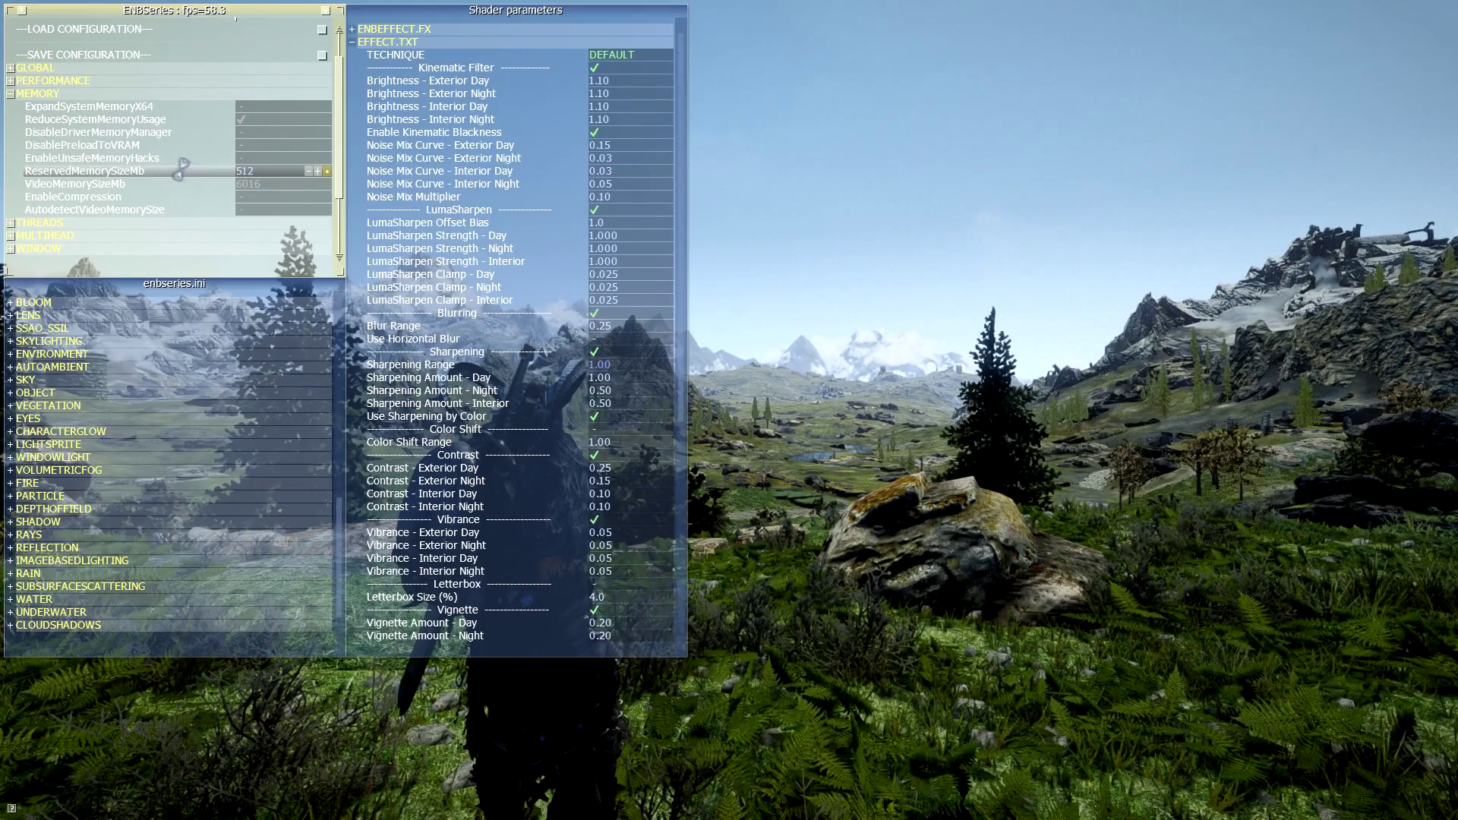
{"action": "left_click", "coordinate": [275, 165]}
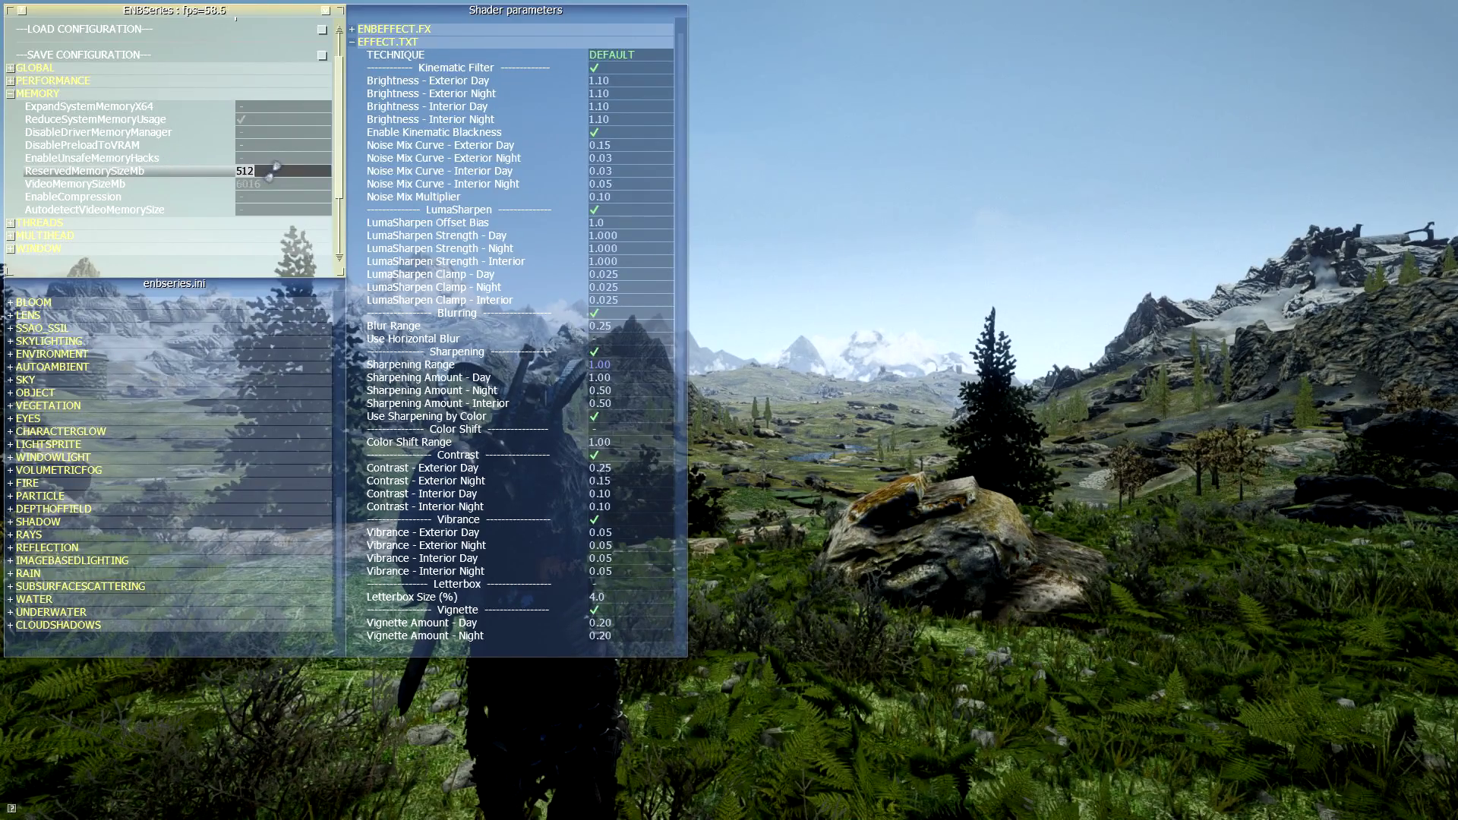
{"action": "type", "text": "256"}
{"action": "key", "text": "Return"}
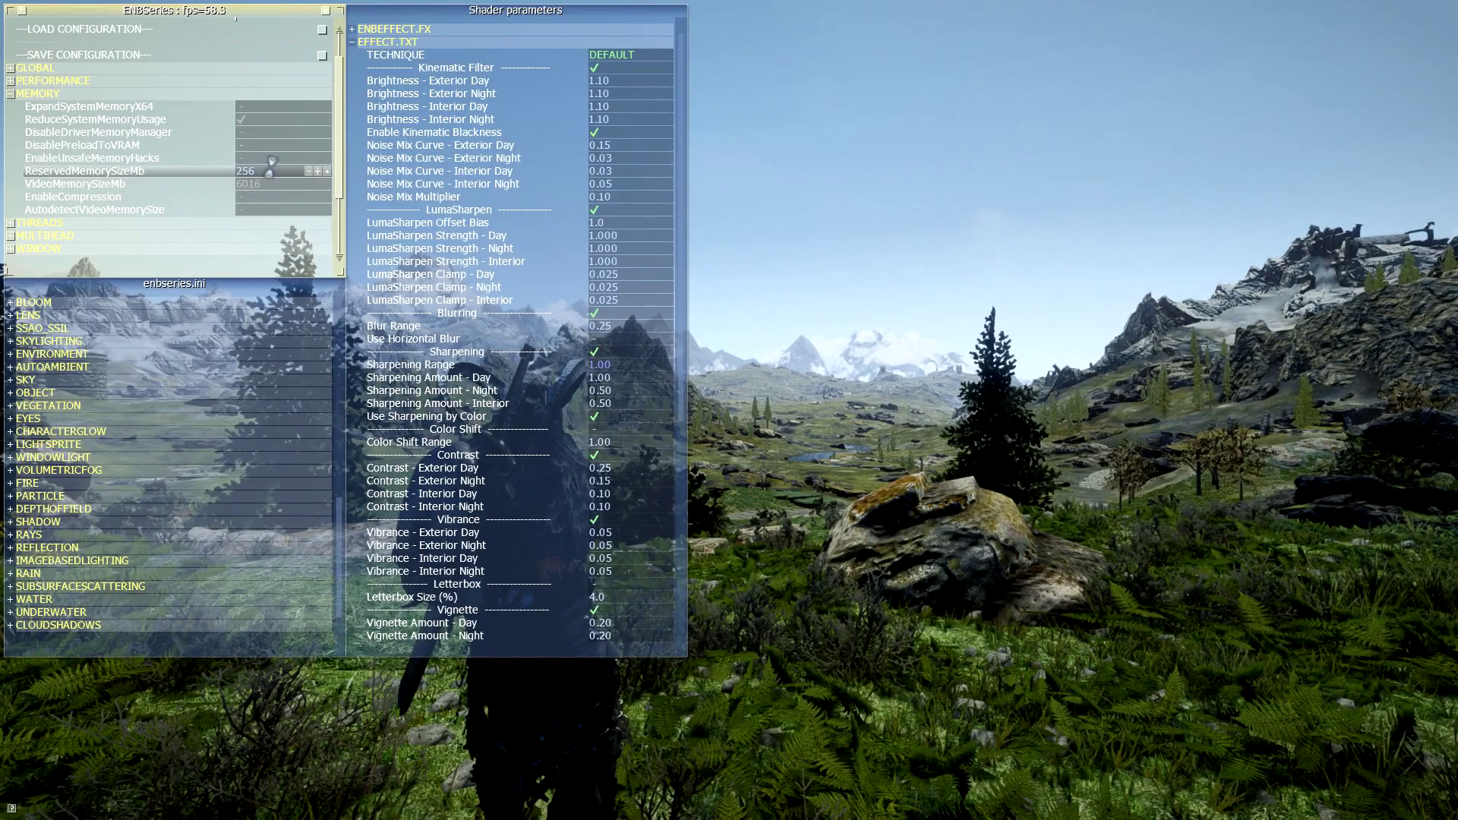
{"action": "left_click", "coordinate": [274, 168]}
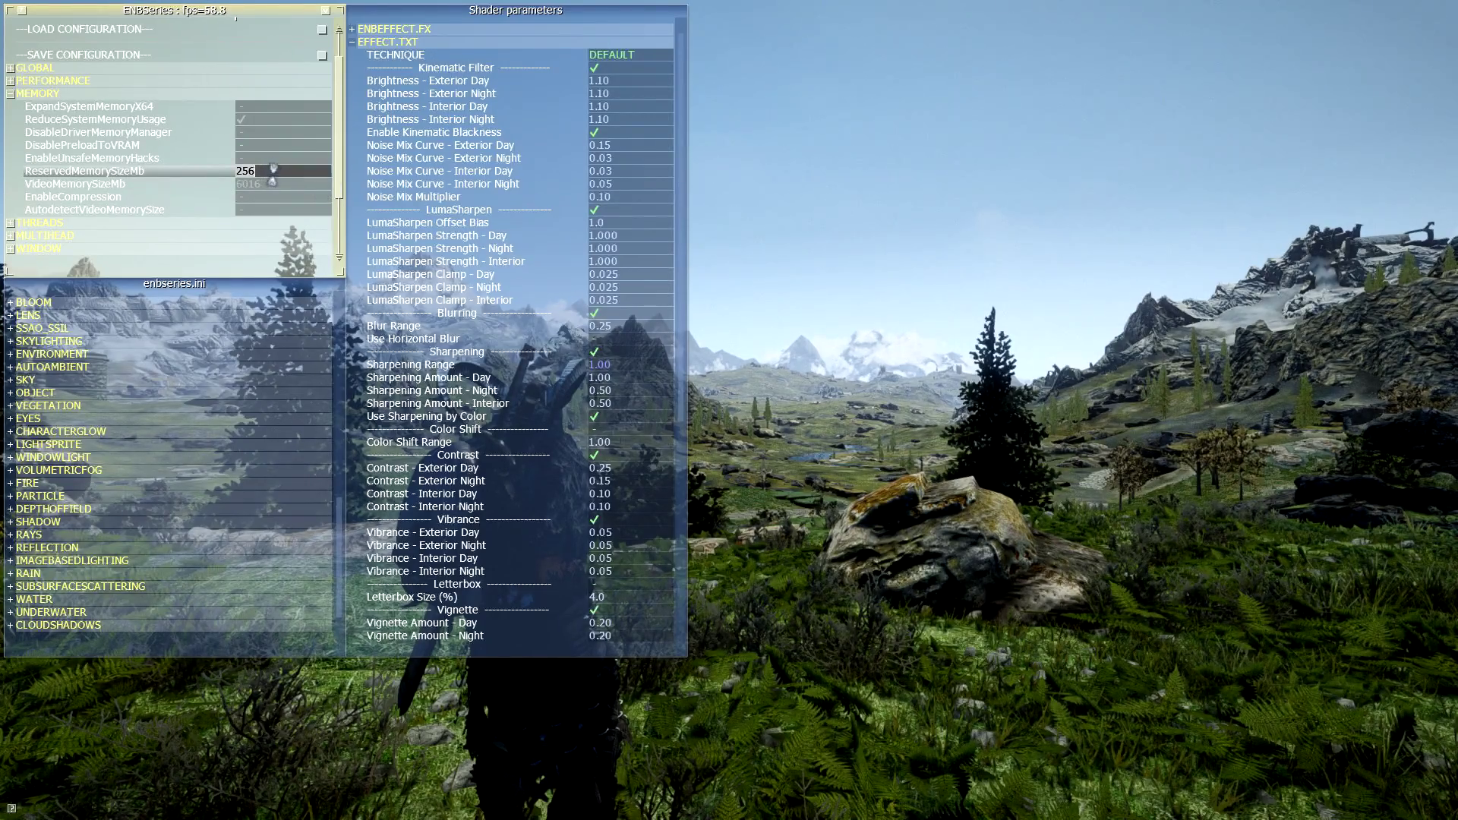
{"action": "type", "text": "1024"}
{"action": "key", "text": "Return"}
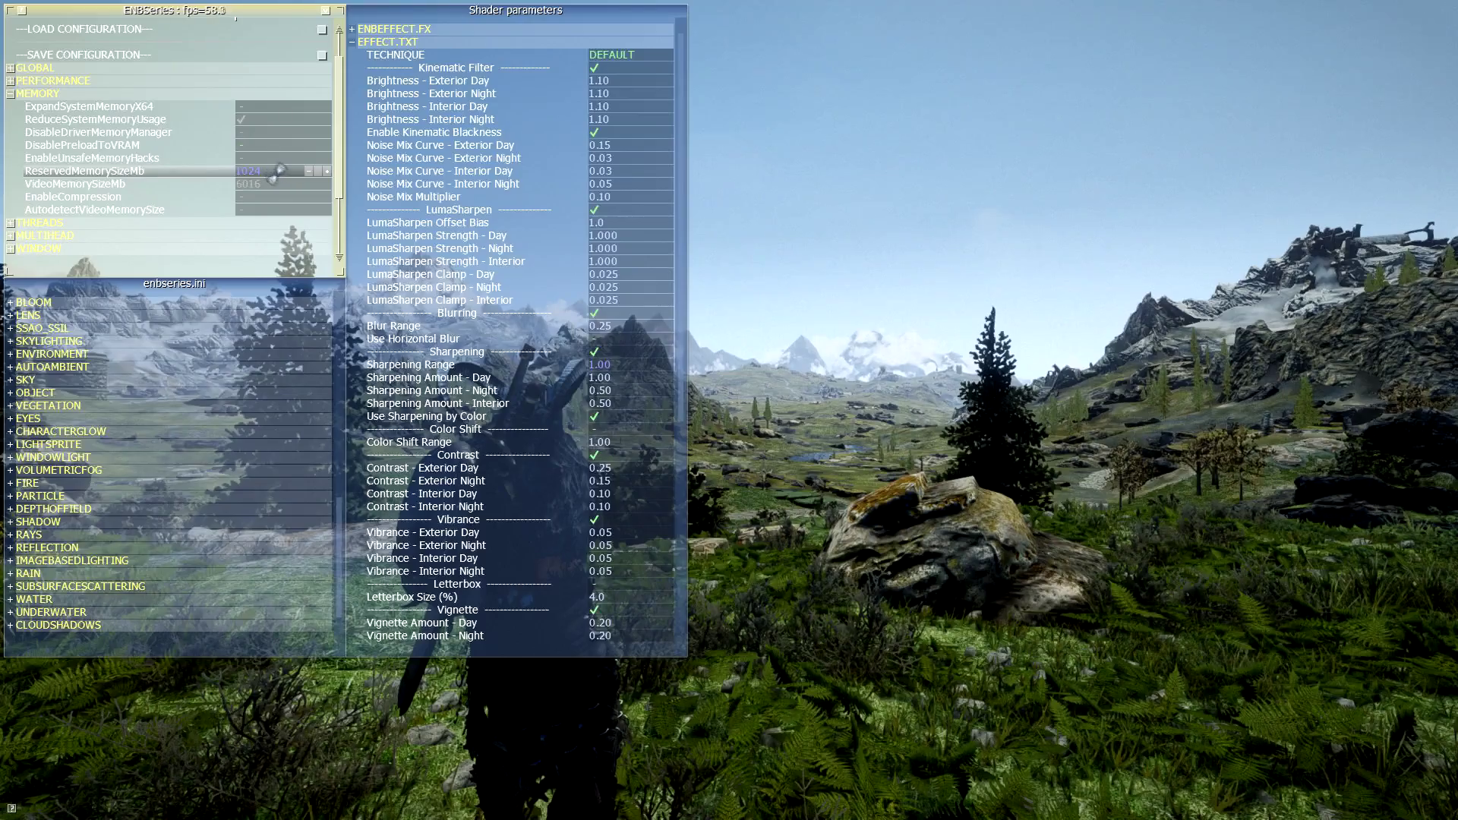
{"action": "left_click", "coordinate": [281, 169]}
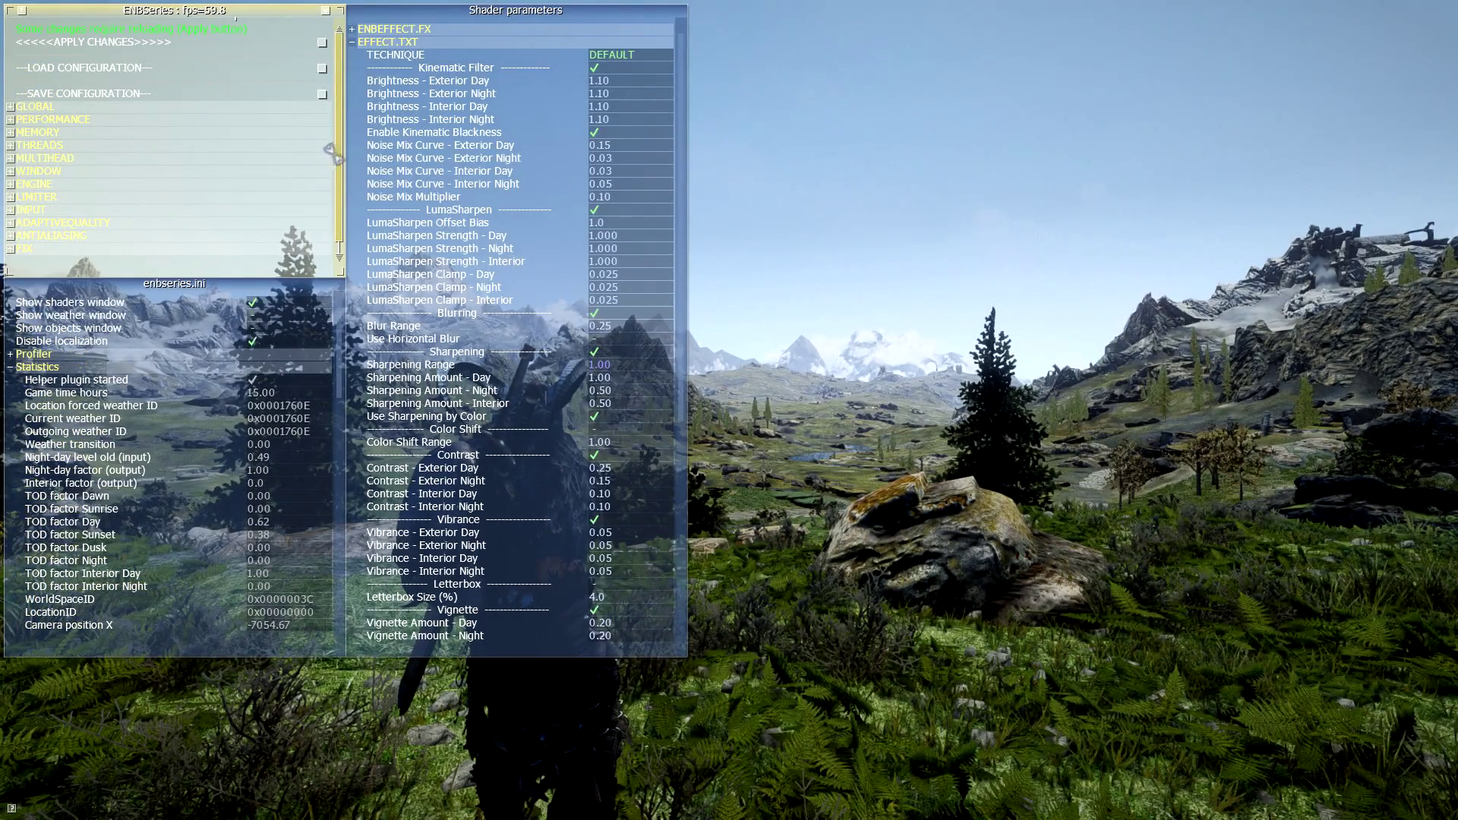
Confirm EnableFPSLimit stays checked with FPSLimit 60.00, then collapse the LIMITER group.
{"action": "scroll", "coordinate": [332, 201], "scroll_direction": "down", "scroll_amount": 1}
{"action": "left_click", "coordinate": [299, 184]}
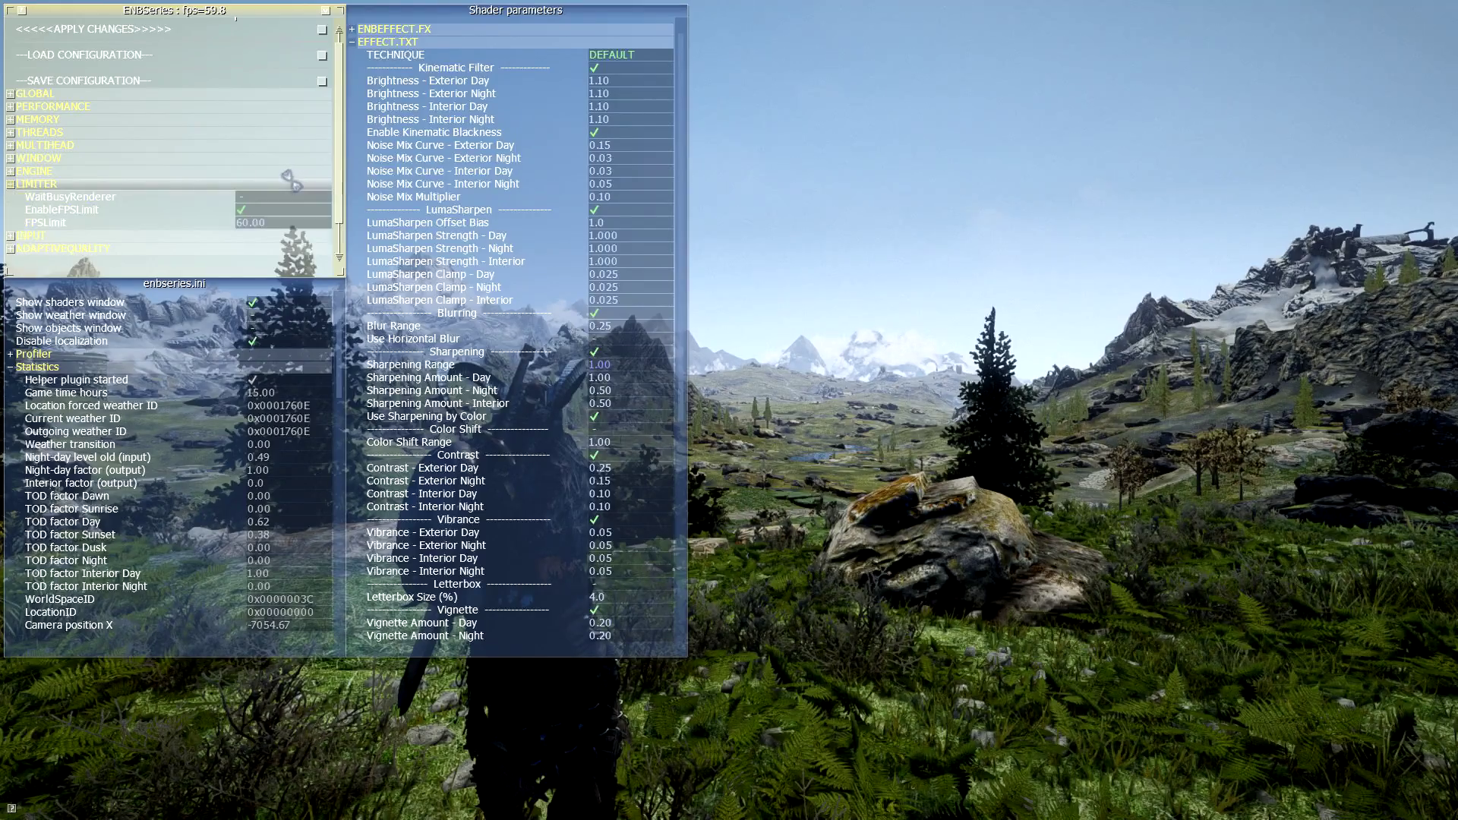
{"action": "scroll", "coordinate": [334, 164], "scroll_direction": "down", "scroll_amount": 1}
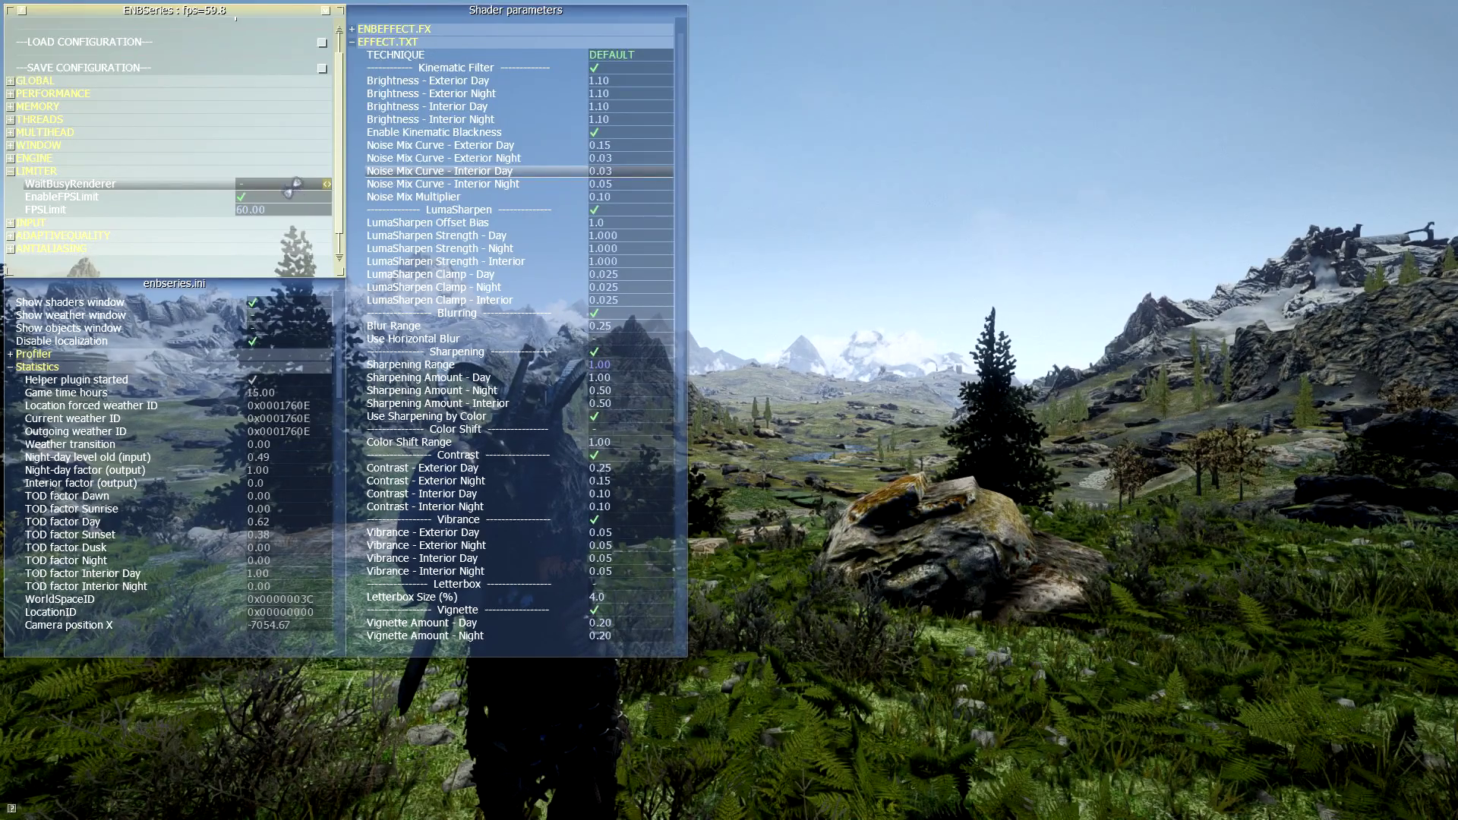
{"action": "left_click", "coordinate": [10, 171]}
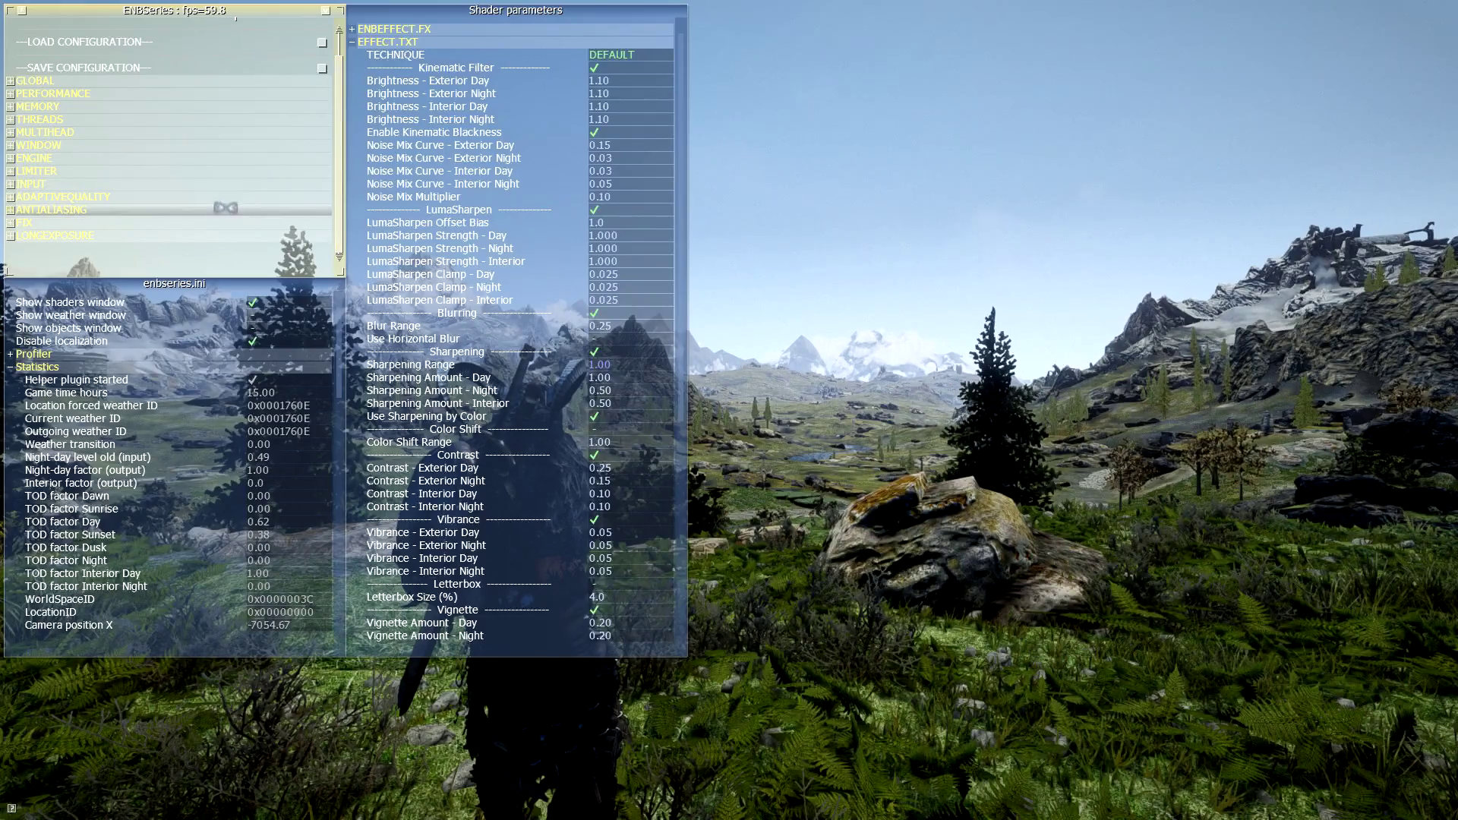
Review ANTIALIASING with EnableEdgeAA and EnableTemporalAA on, then expand the ENGINE group.
{"action": "left_click", "coordinate": [226, 207]}
{"action": "scroll", "coordinate": [336, 151], "scroll_direction": "down", "scroll_amount": 1}
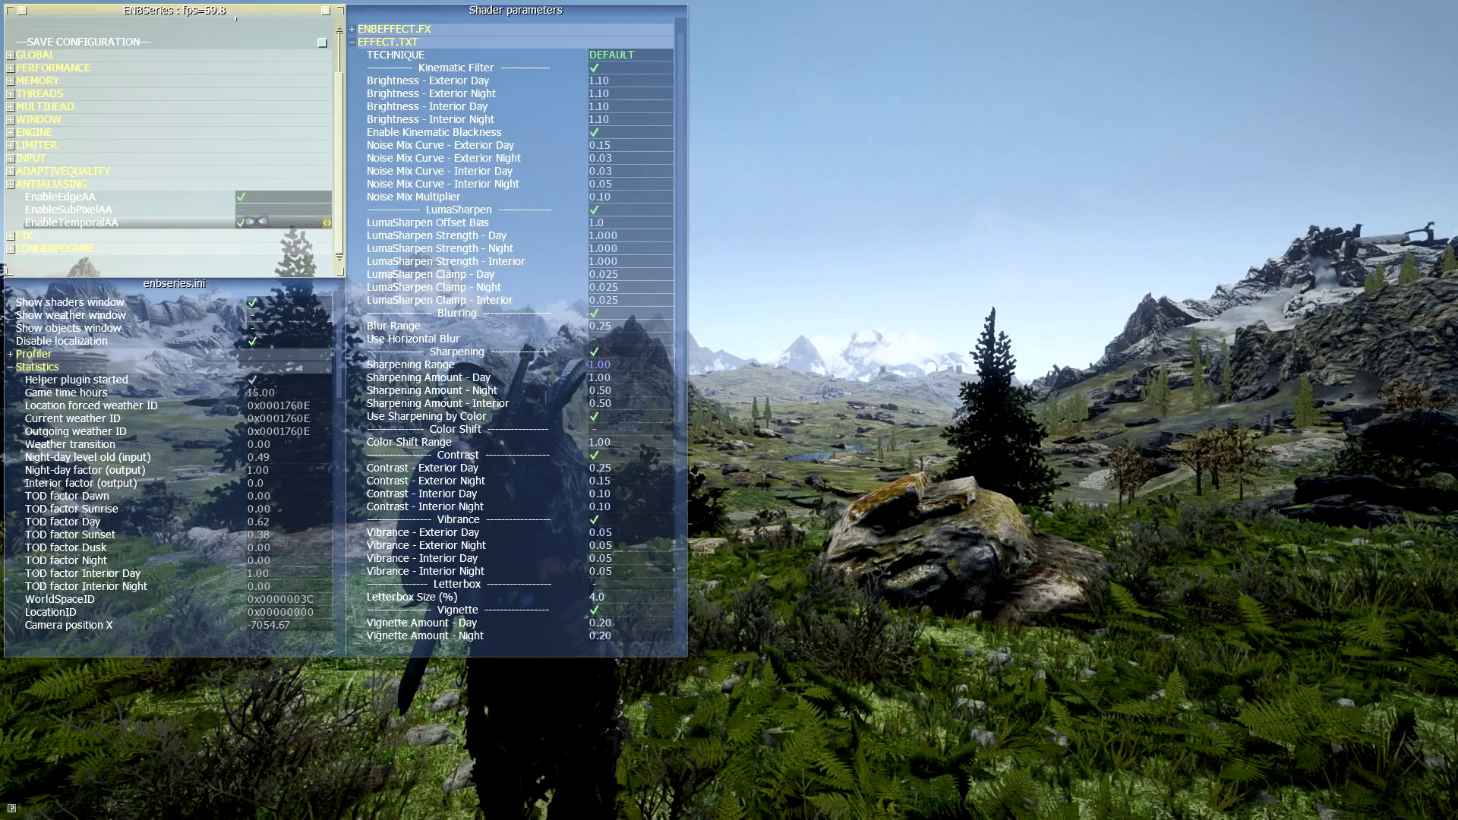
{"action": "left_click", "coordinate": [209, 185]}
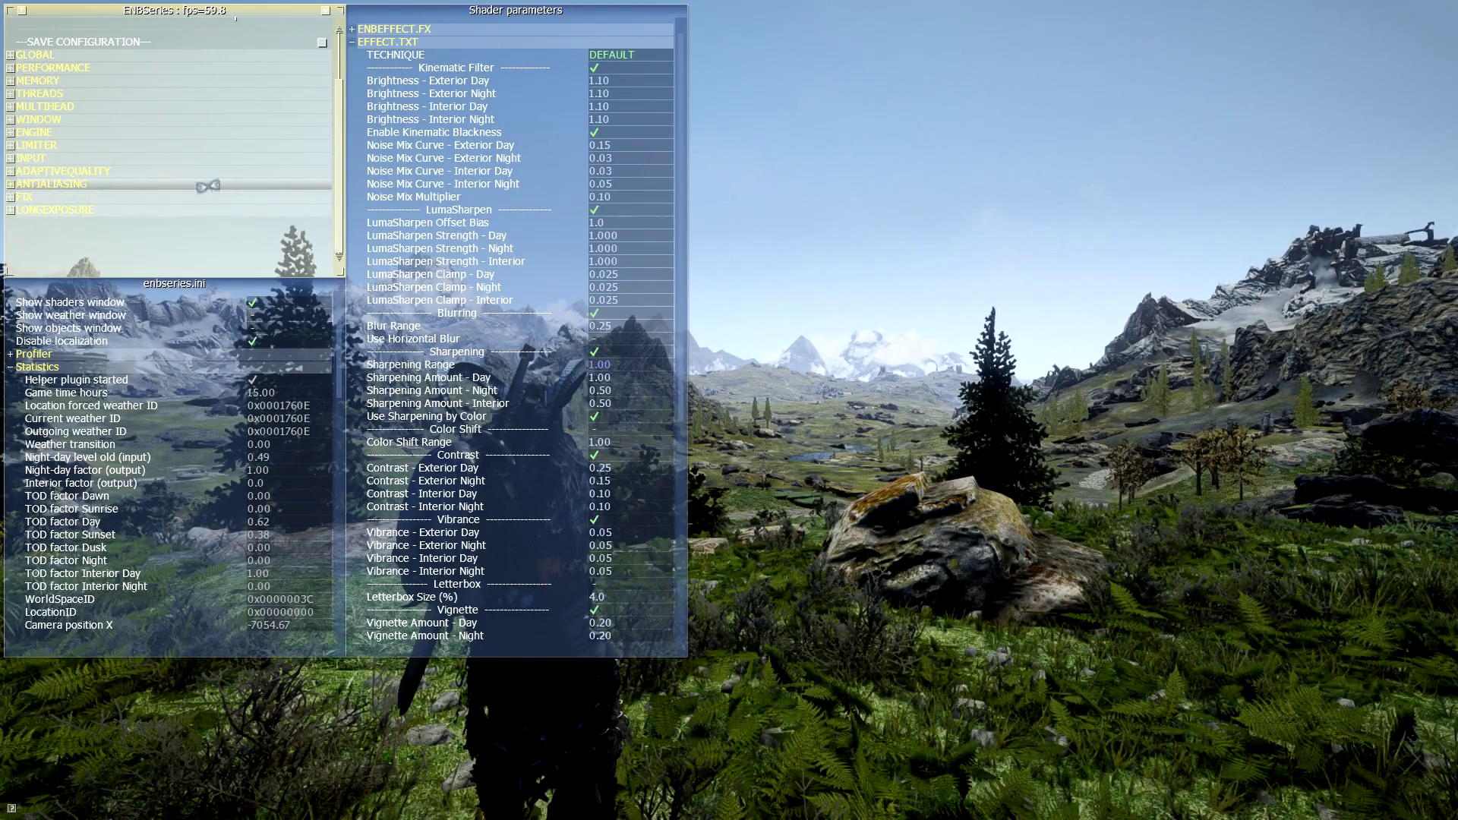
{"action": "left_click", "coordinate": [200, 135]}
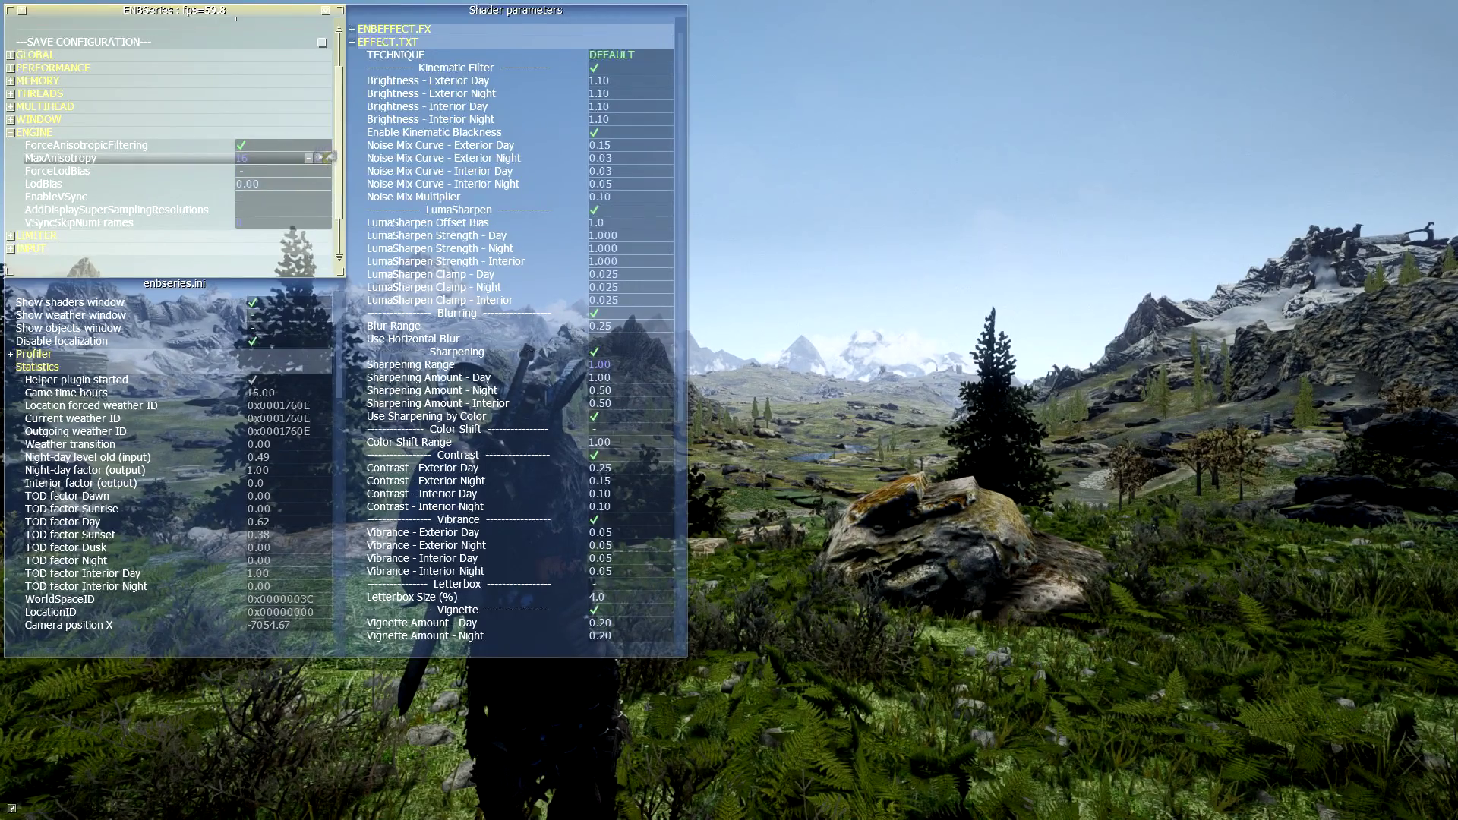
Step MaxAnisotropy down from 16 and back up with the -/+ buttons, settling on 4.
{"action": "left_click", "coordinate": [308, 158]}
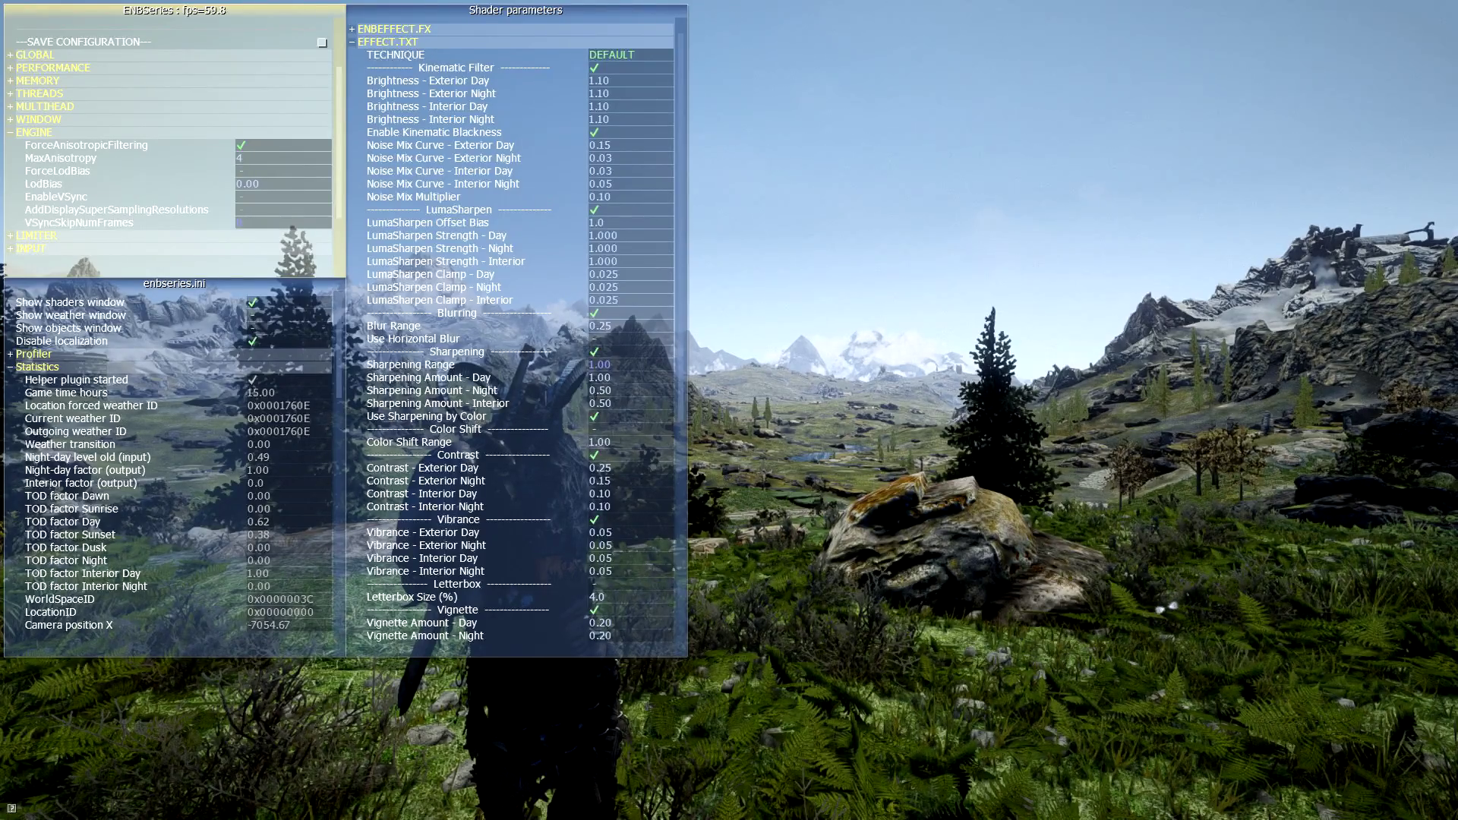
{"action": "left_click", "coordinate": [313, 158]}
{"action": "left_click", "coordinate": [313, 158]}
{"action": "left_click", "coordinate": [313, 158]}
{"action": "left_click", "coordinate": [313, 158]}
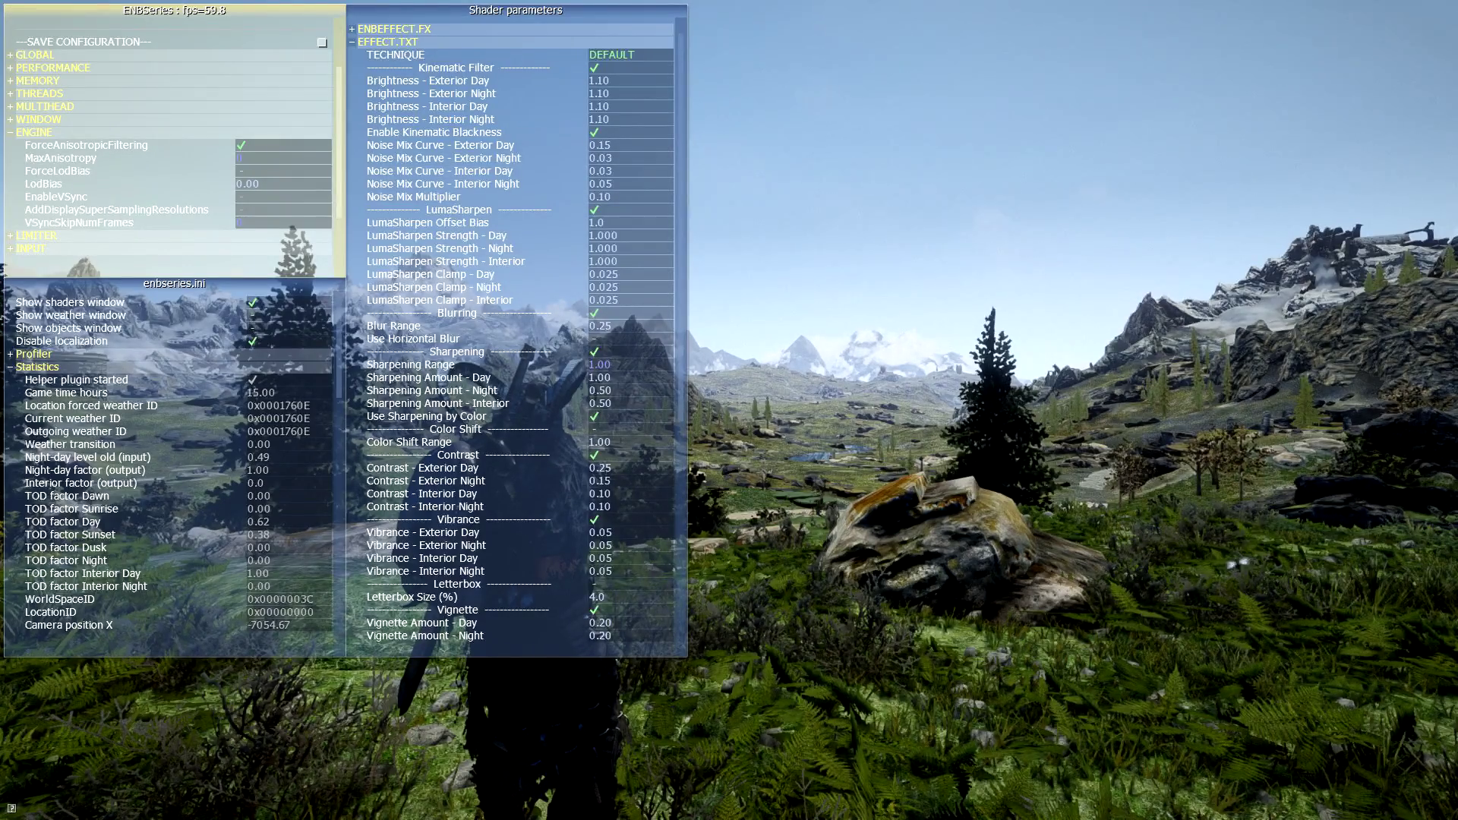
{"action": "left_click", "coordinate": [319, 158]}
{"action": "left_click", "coordinate": [319, 158]}
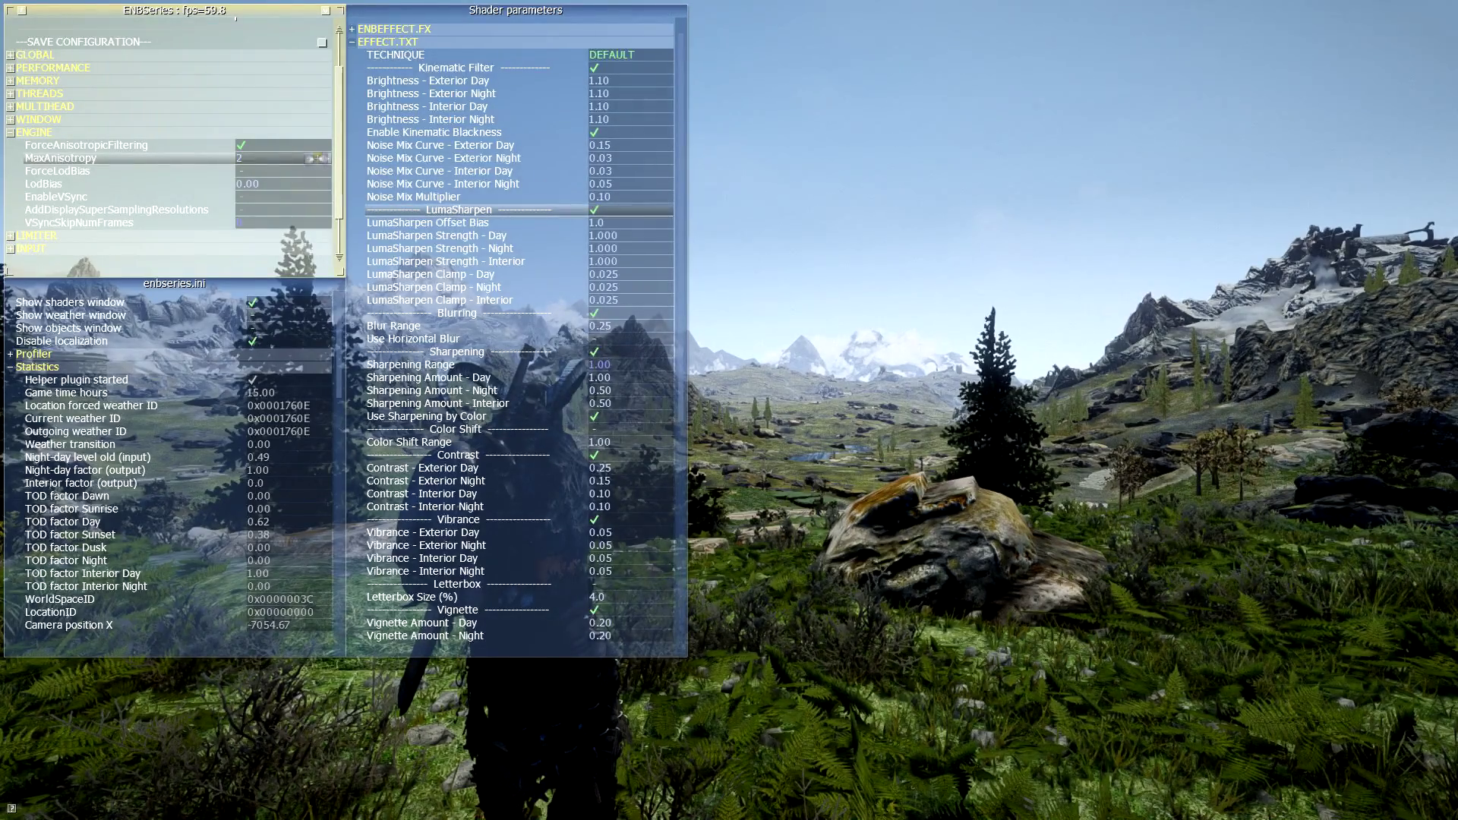
{"action": "left_click", "coordinate": [317, 158]}
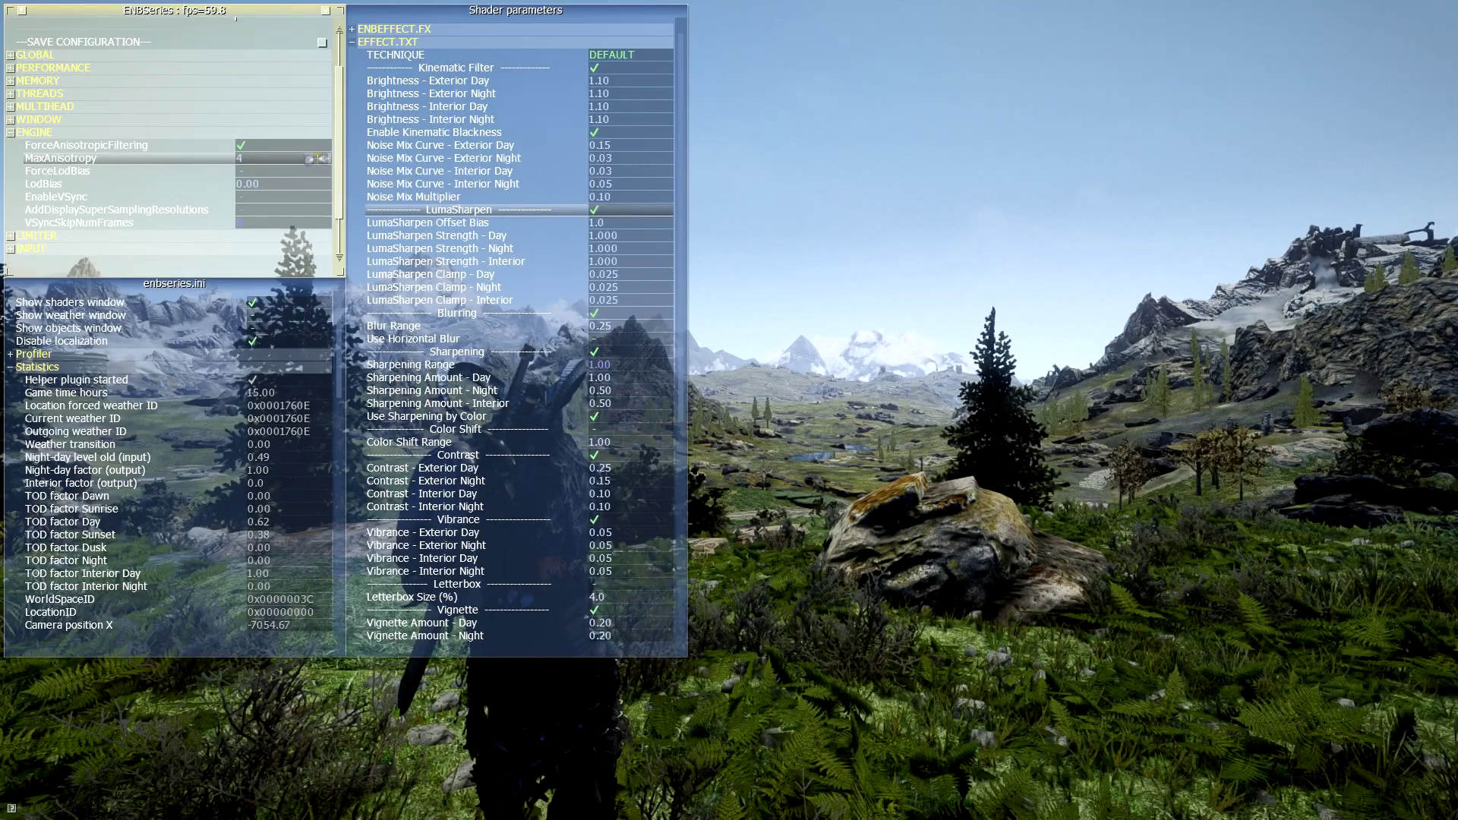
{"action": "left_click", "coordinate": [319, 158]}
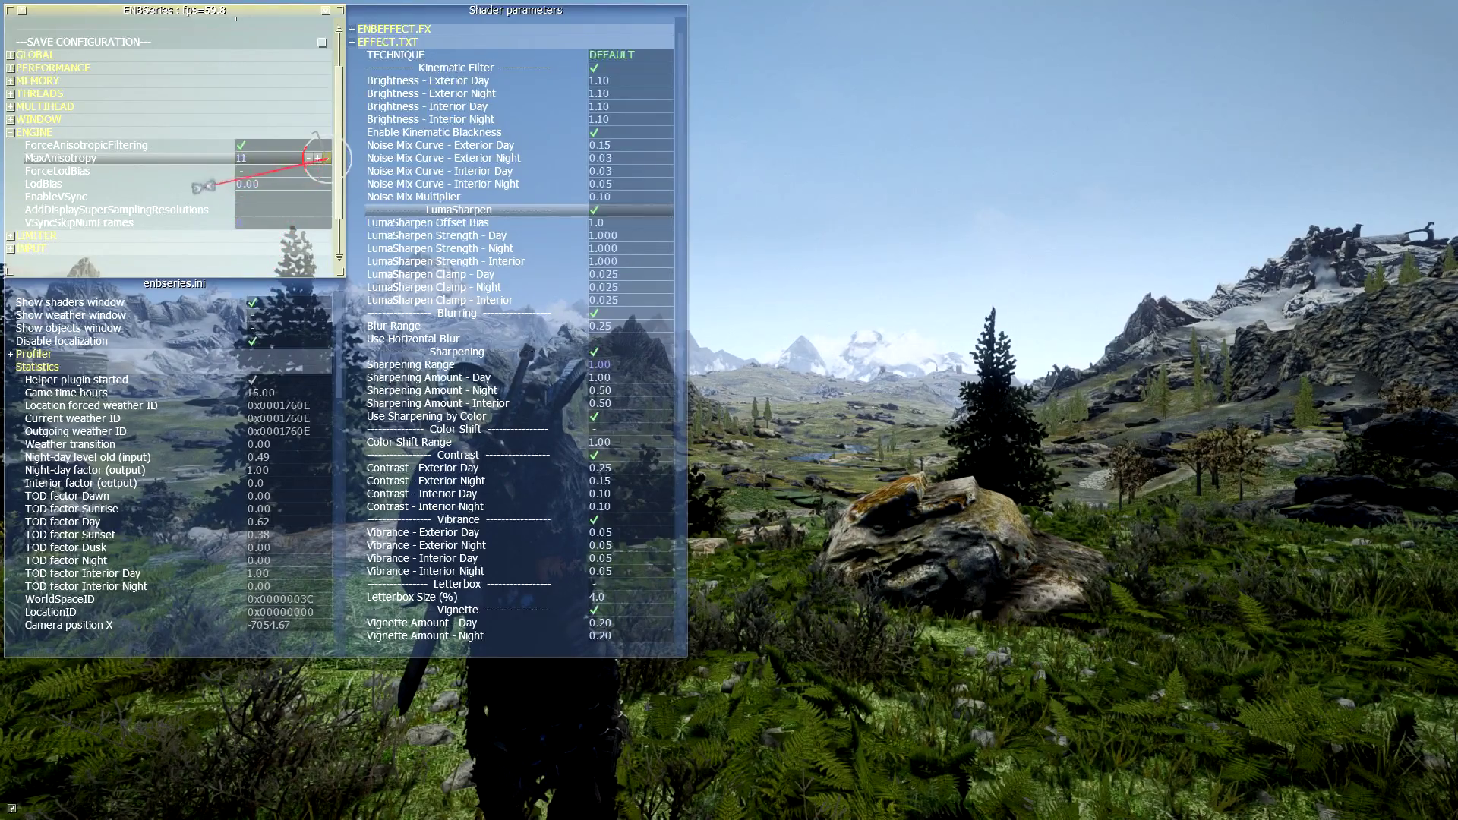
{"action": "left_click", "coordinate": [309, 158]}
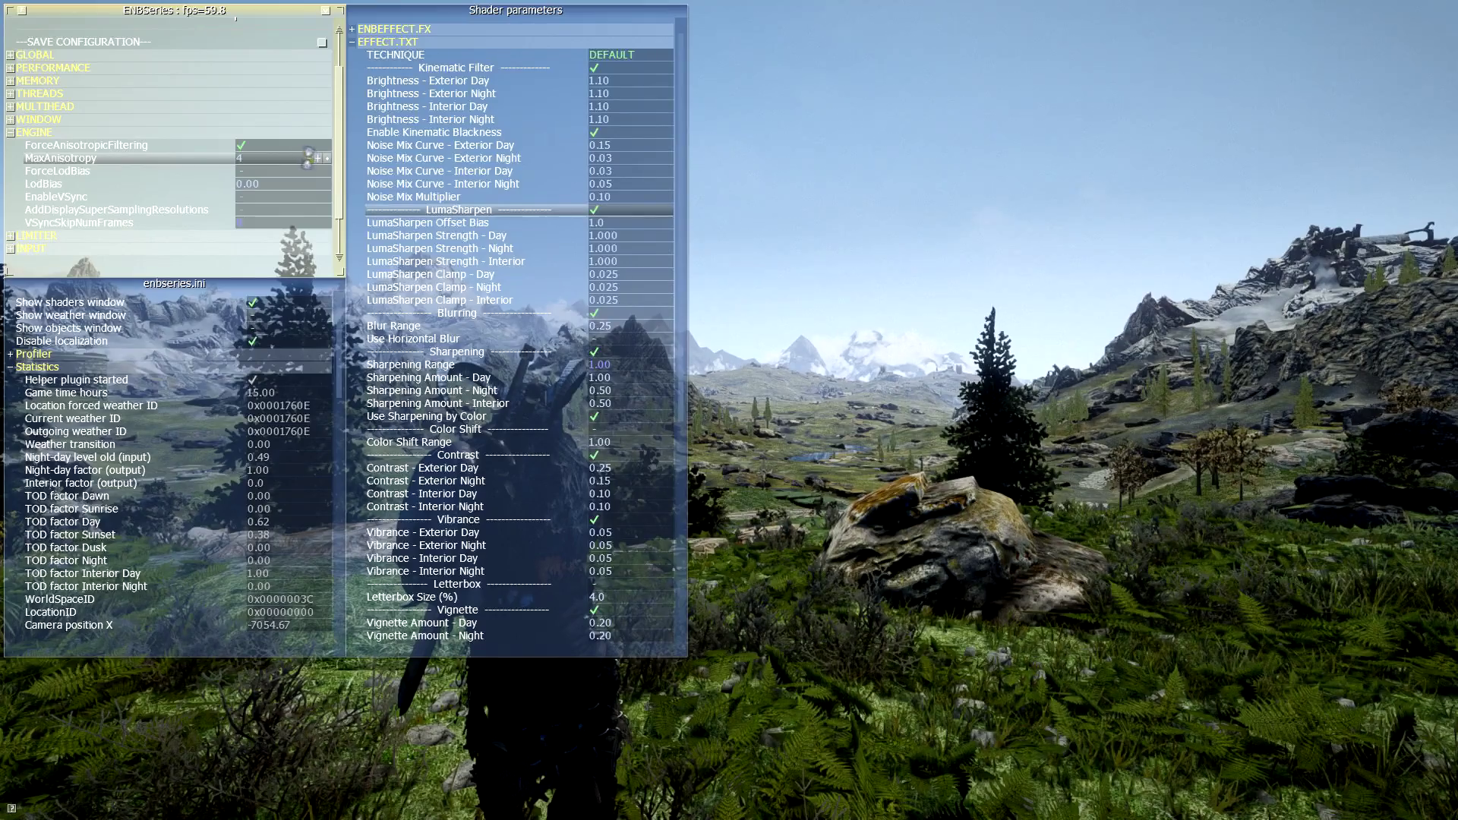
{"action": "left_click", "coordinate": [308, 158]}
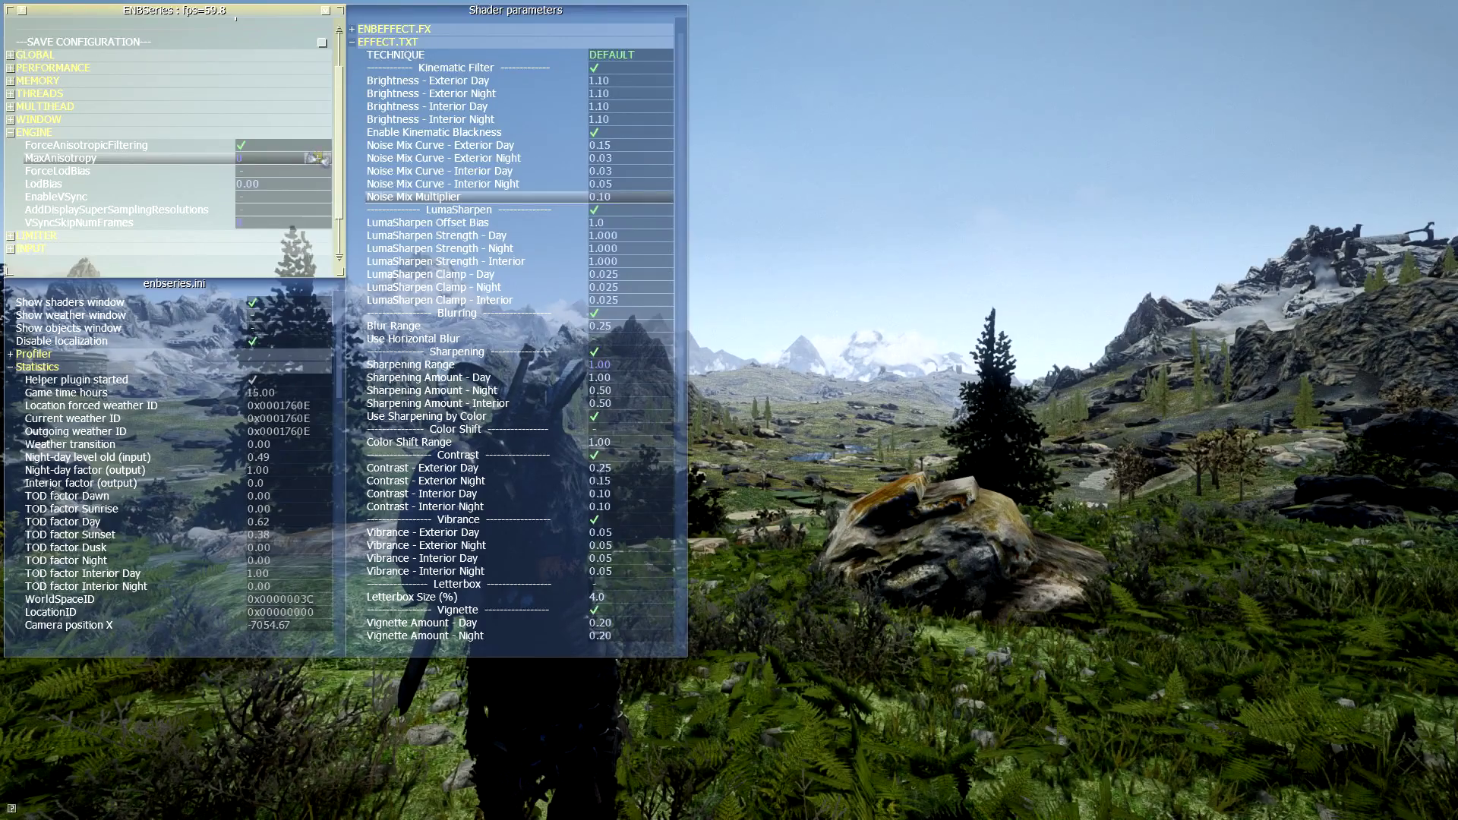
{"action": "left_click", "coordinate": [324, 158]}
{"action": "left_click", "coordinate": [324, 158]}
{"action": "left_click", "coordinate": [325, 158]}
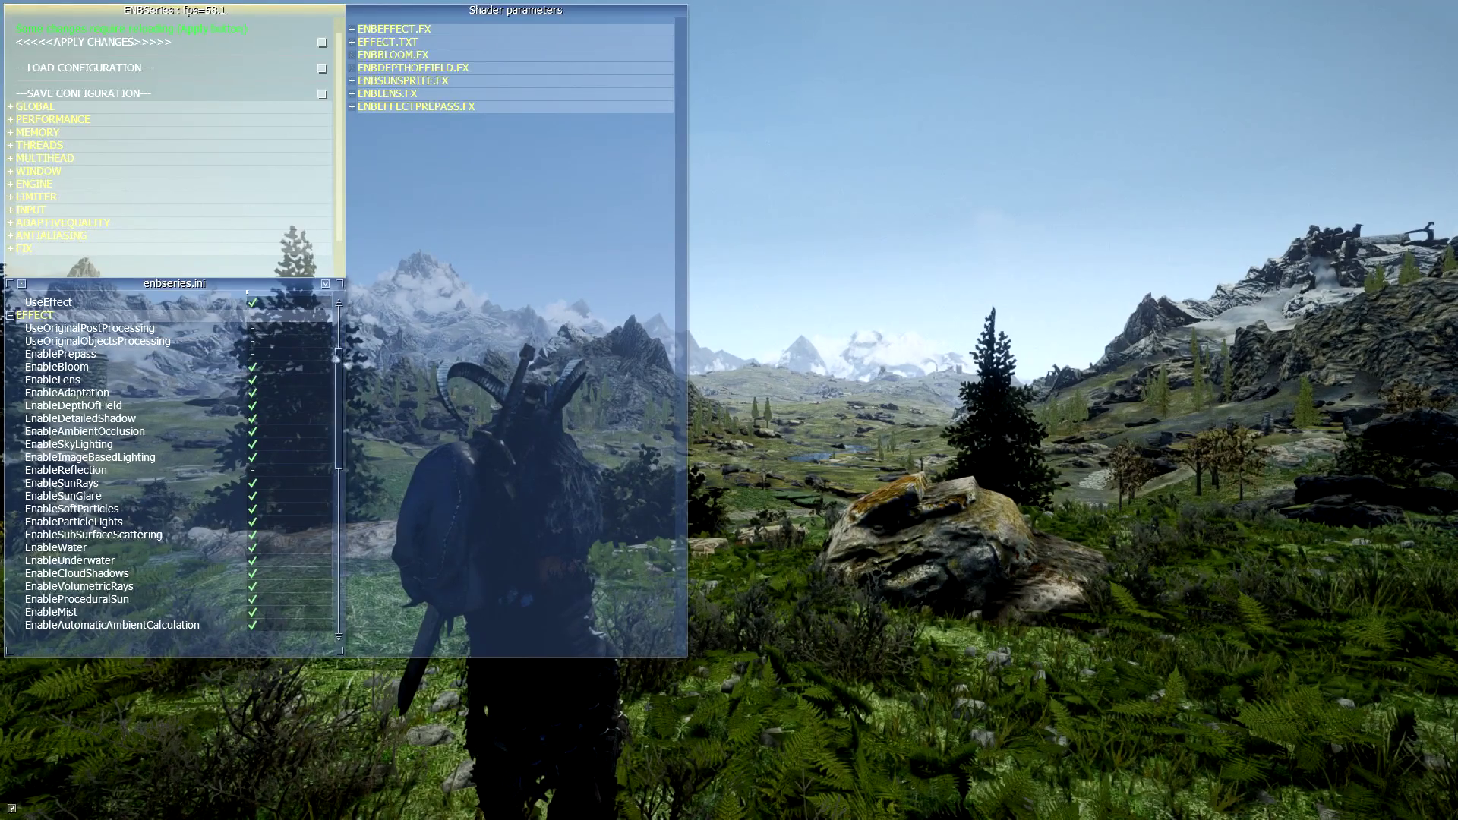
Scroll the enbseries.ini list past the EFFECT toggles to the collapsed section headers.
{"action": "scroll", "coordinate": [334, 372], "scroll_direction": "down", "scroll_amount": 3}
{"action": "scroll", "coordinate": [335, 377], "scroll_direction": "up", "scroll_amount": 3}
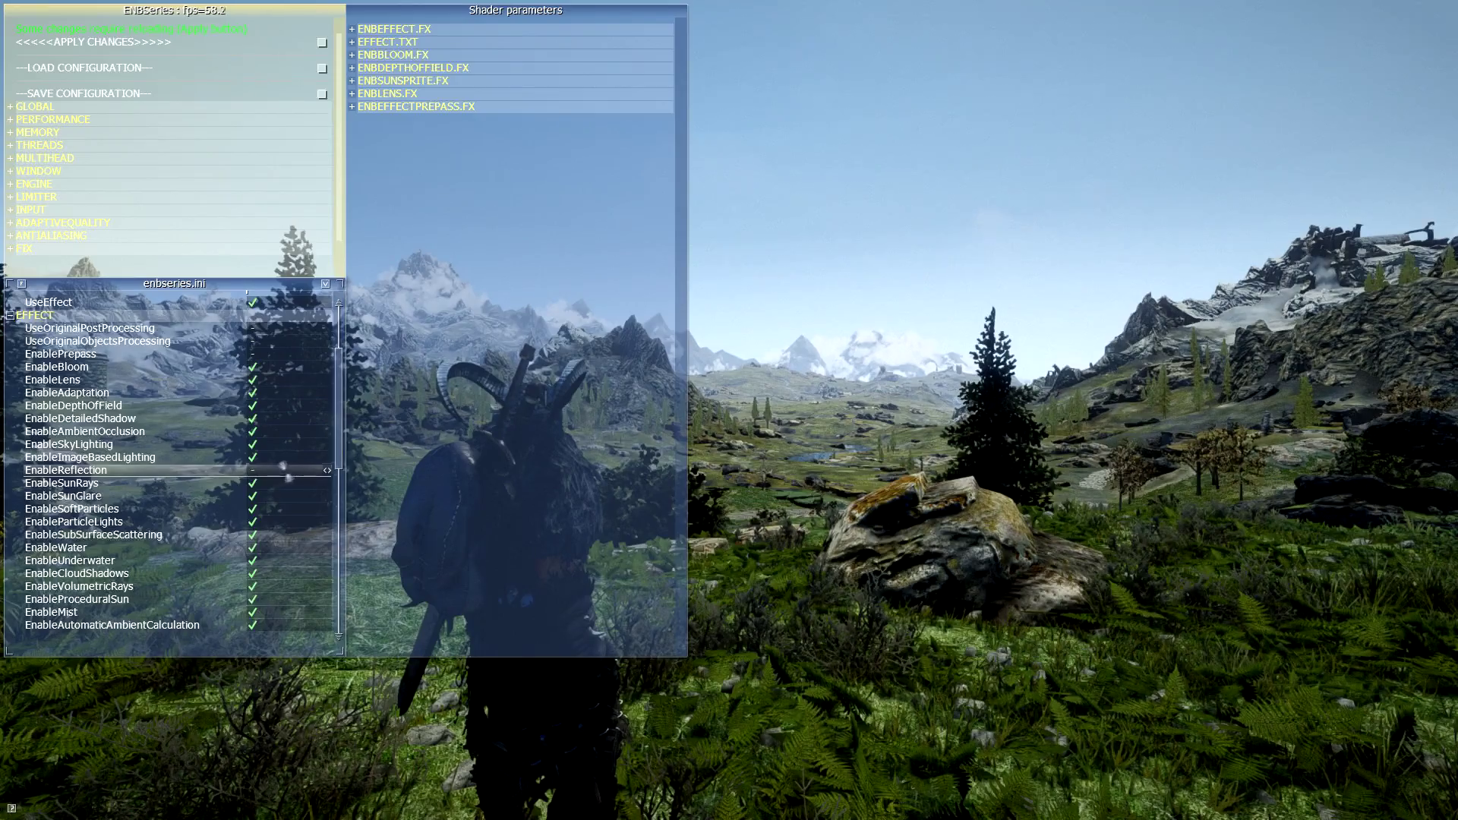
{"action": "scroll", "coordinate": [285, 470], "scroll_direction": "down", "scroll_amount": 5}
{"action": "scroll", "coordinate": [224, 357], "scroll_direction": "down", "scroll_amount": 4}
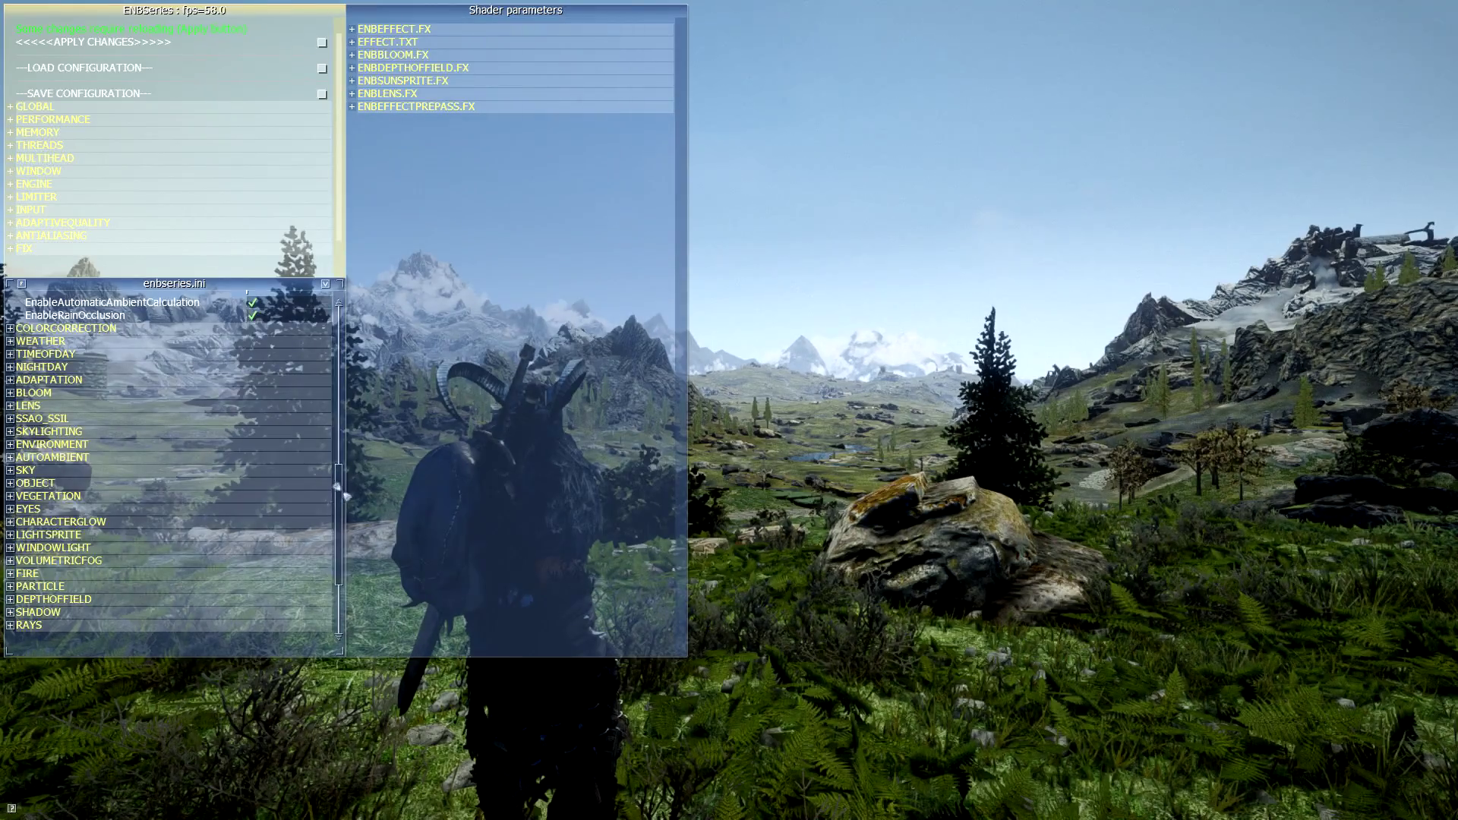
{"action": "scroll", "coordinate": [267, 423], "scroll_direction": "up", "scroll_amount": 7}
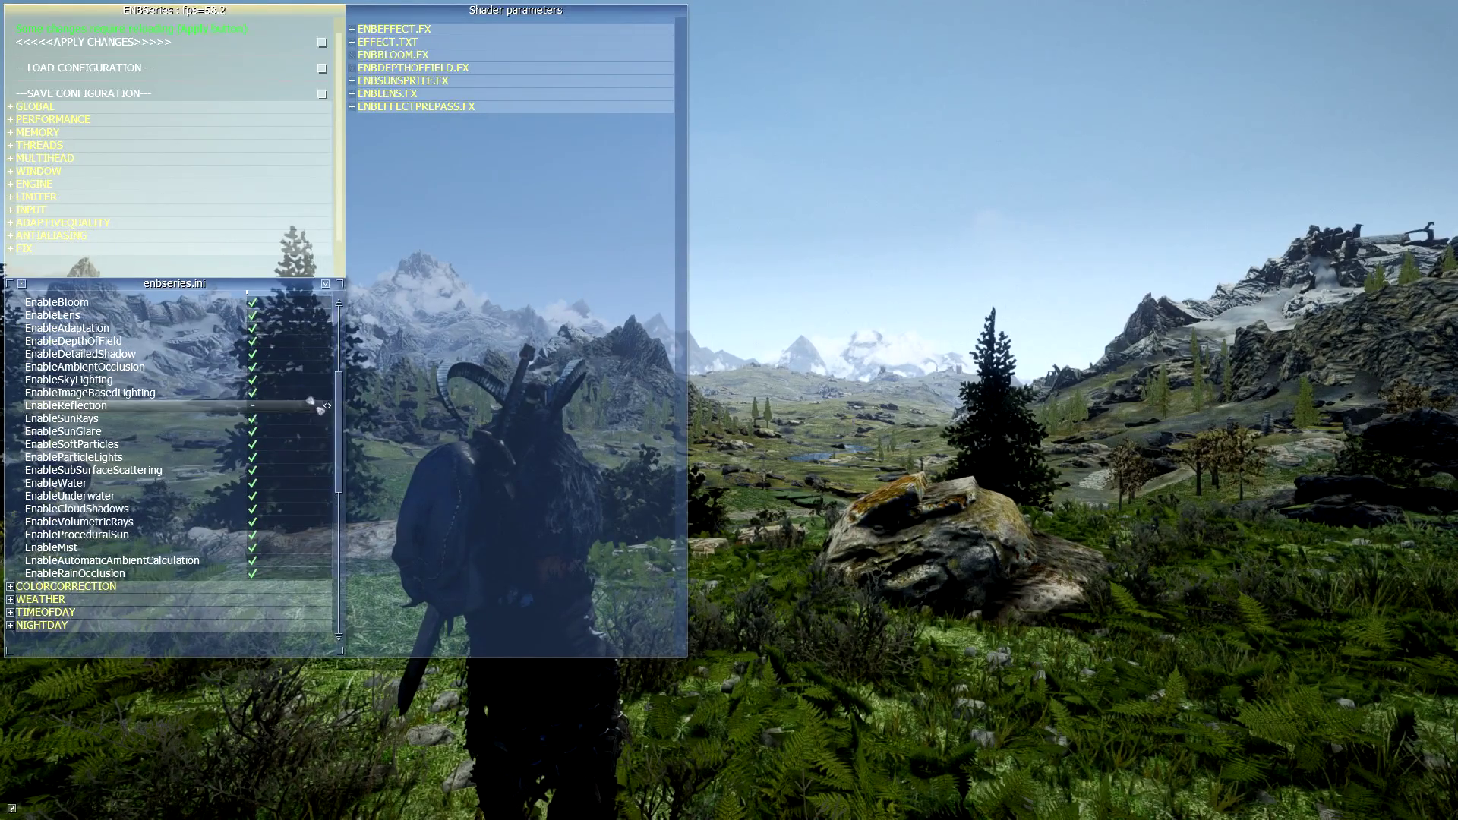
{"action": "left_click_drag", "start_coordinate": [338, 384], "coordinate": [352, 493]}
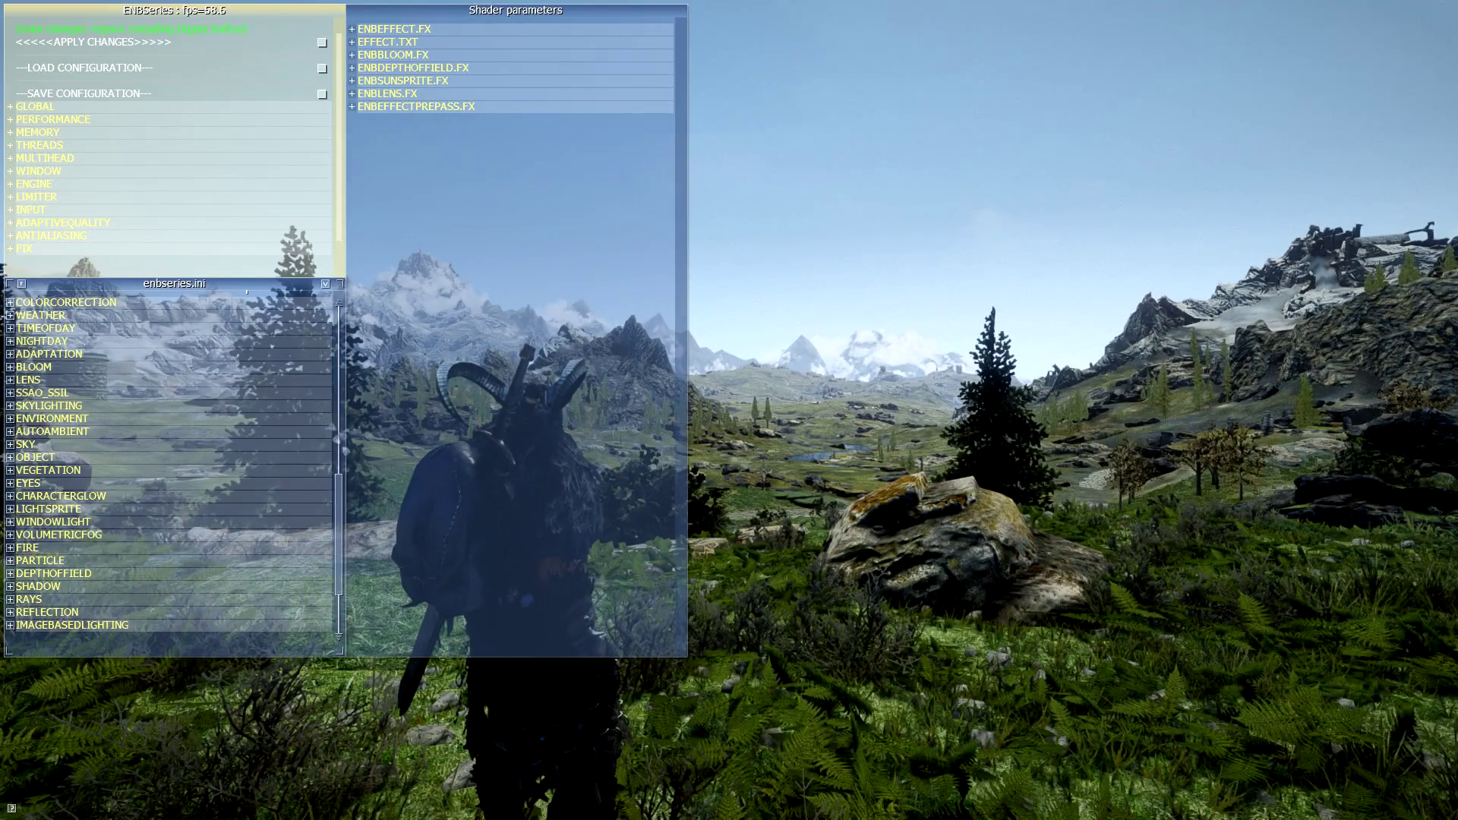
Expand the SSAO_SSIL group and scroll down to its FilterQuality setting.
{"action": "left_click", "coordinate": [281, 390]}
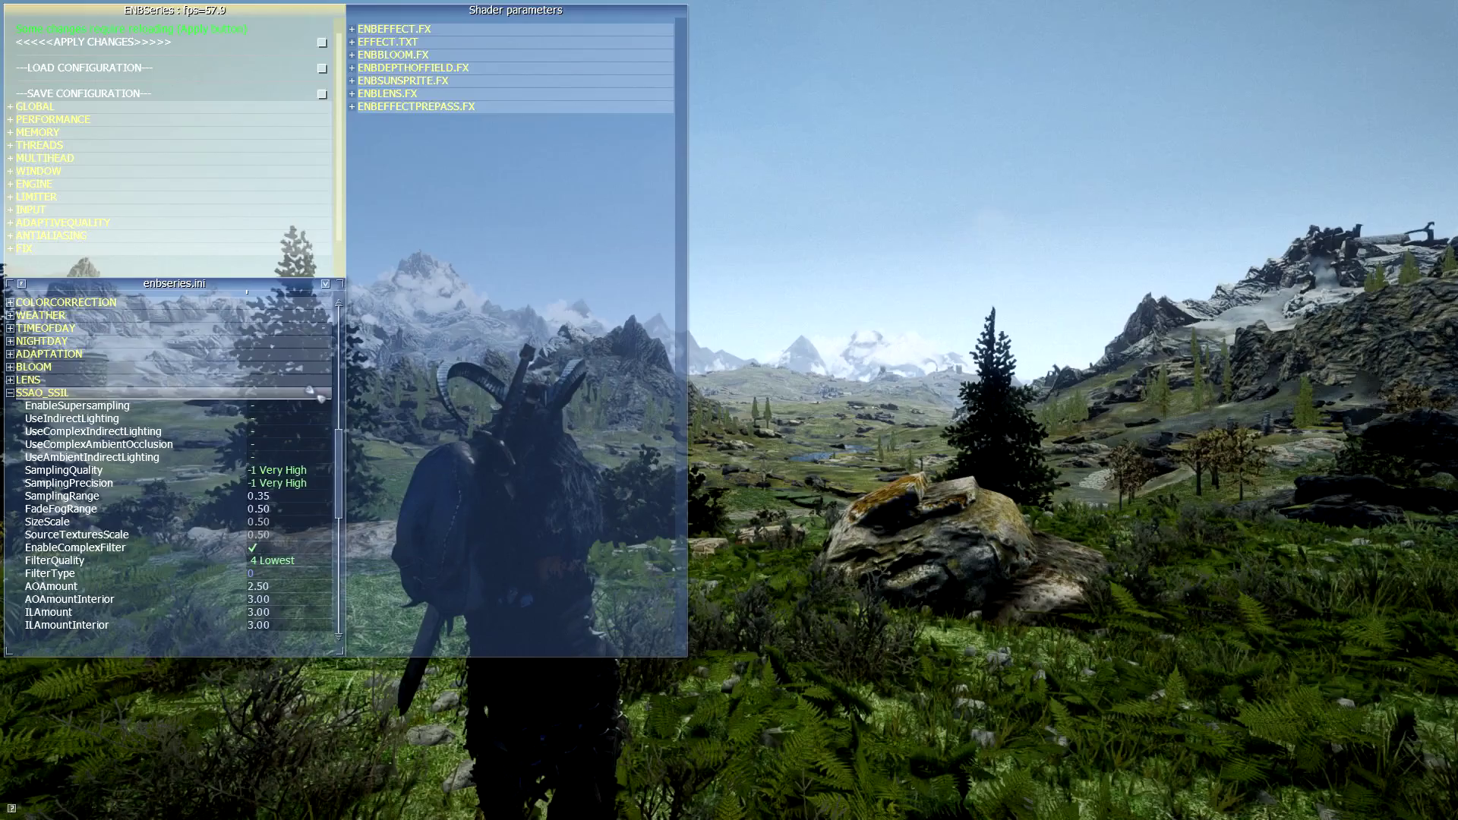
{"action": "scroll", "coordinate": [338, 441], "scroll_direction": "down", "scroll_amount": 2}
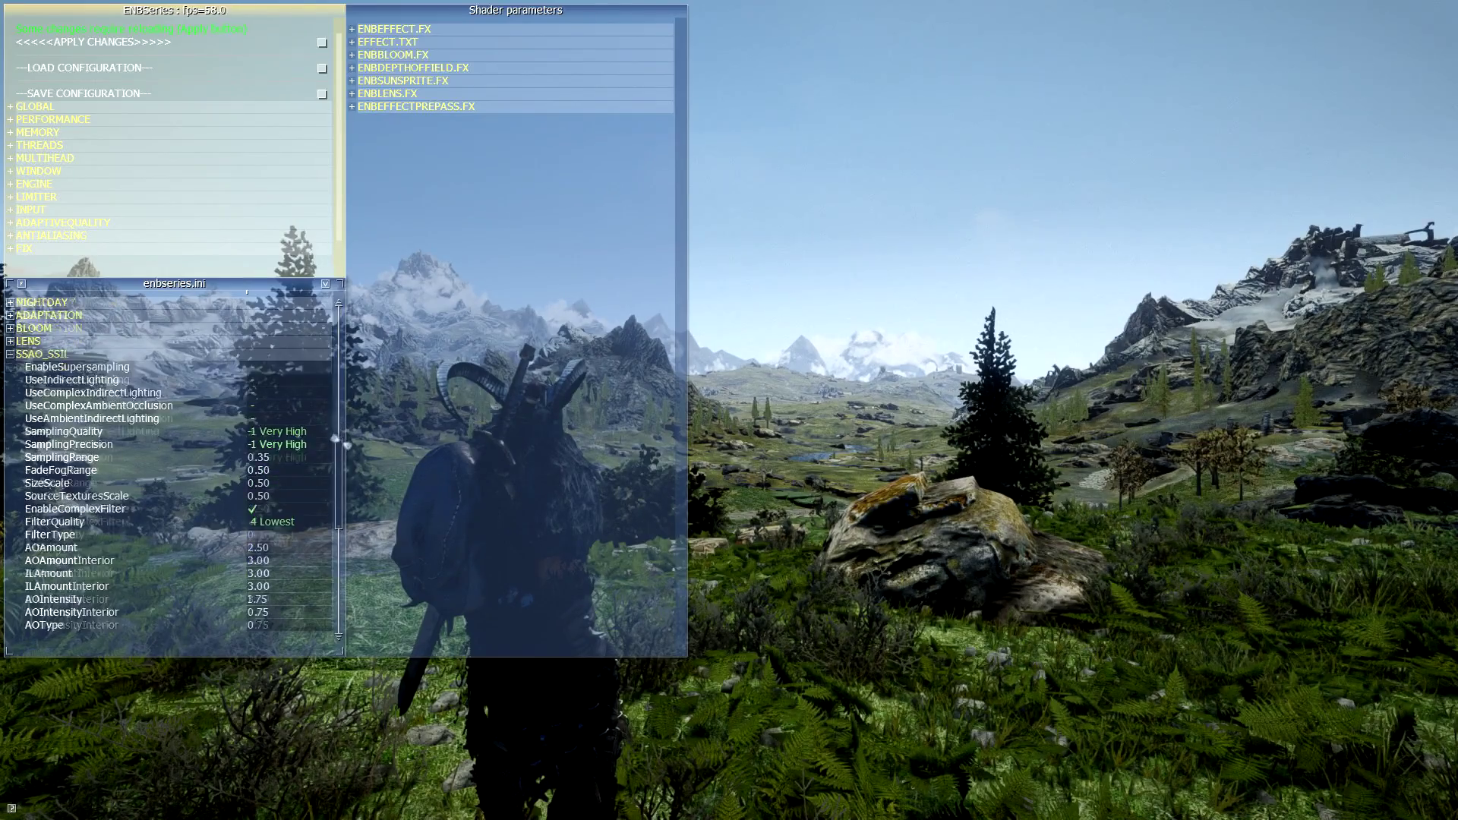
{"action": "scroll", "coordinate": [346, 453], "scroll_direction": "down", "scroll_amount": 1}
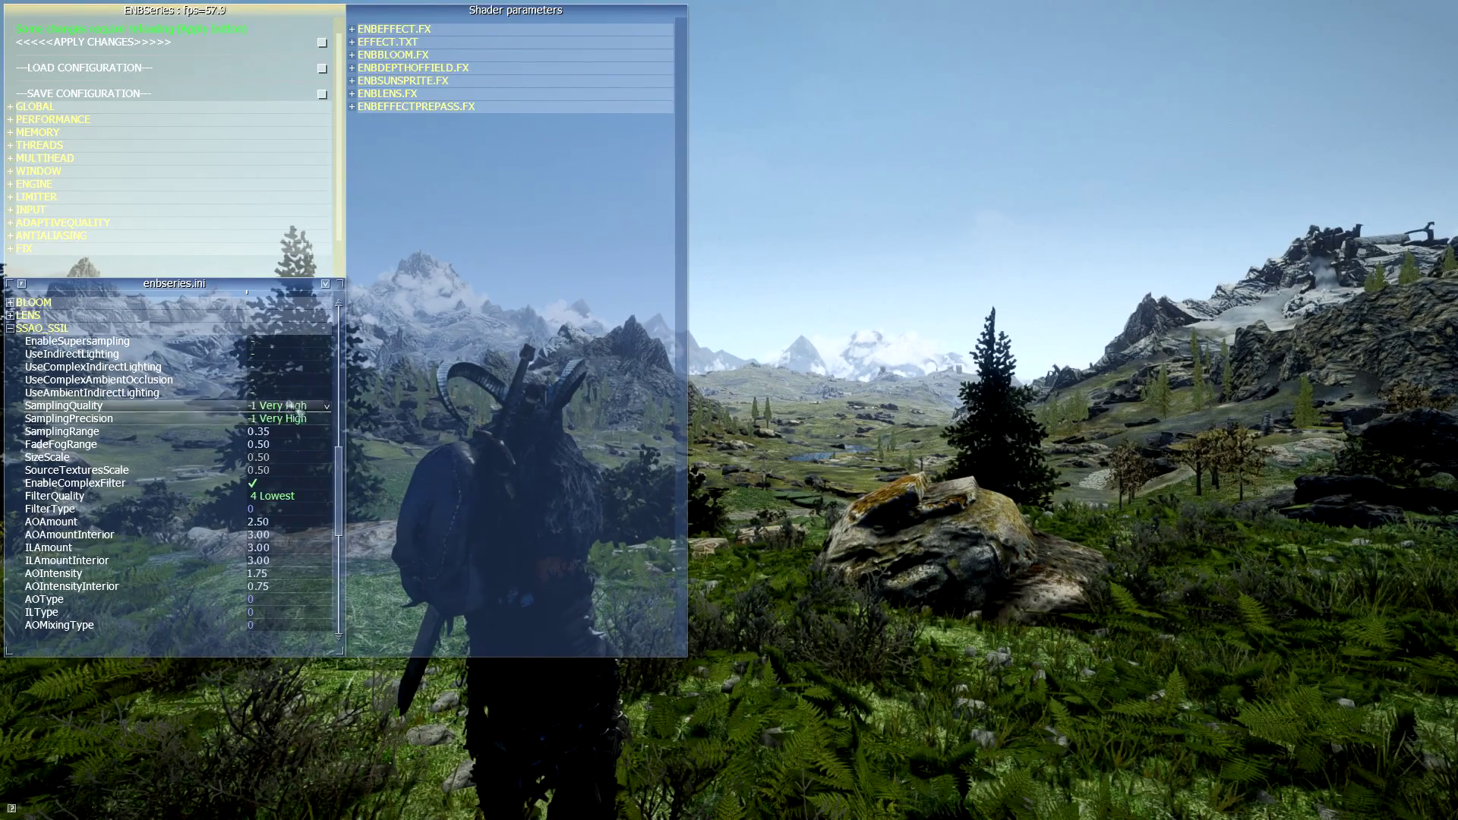
Try SSAO FilterQuality at -1 Very High, then return it to 4 Lowest.
{"action": "left_click", "coordinate": [306, 494]}
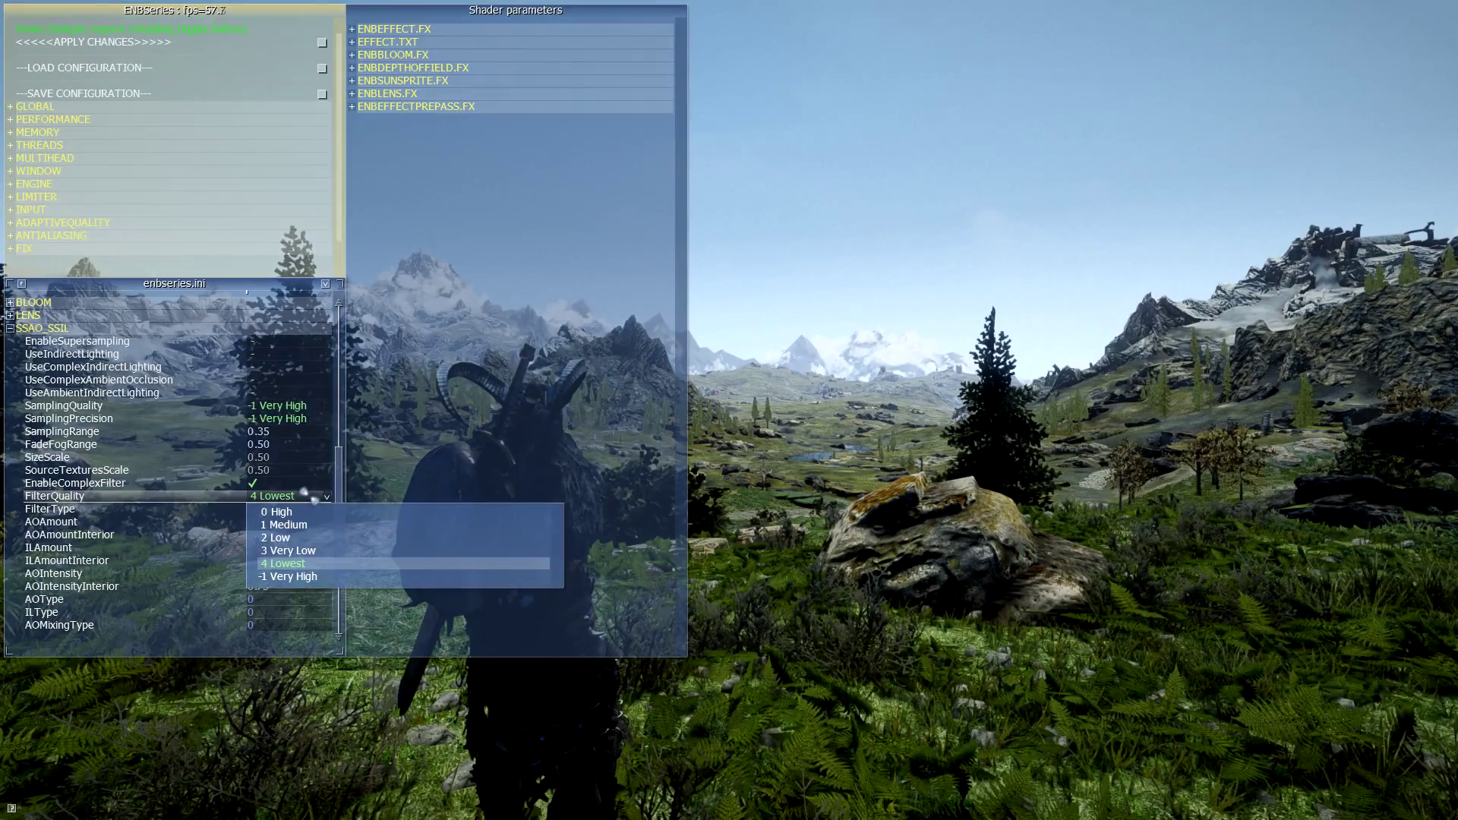
{"action": "left_click", "coordinate": [298, 564]}
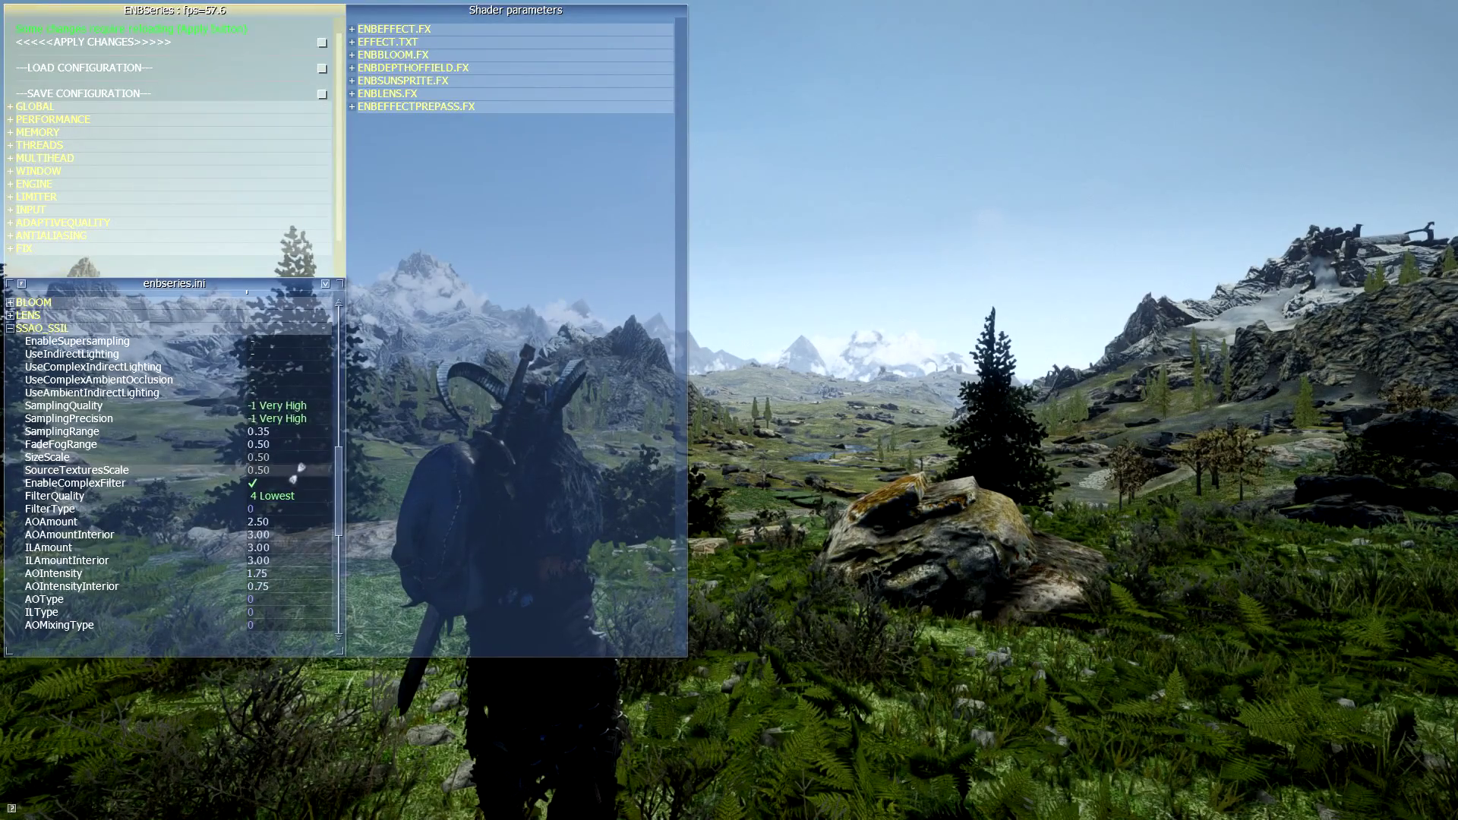
{"action": "left_click", "coordinate": [298, 490]}
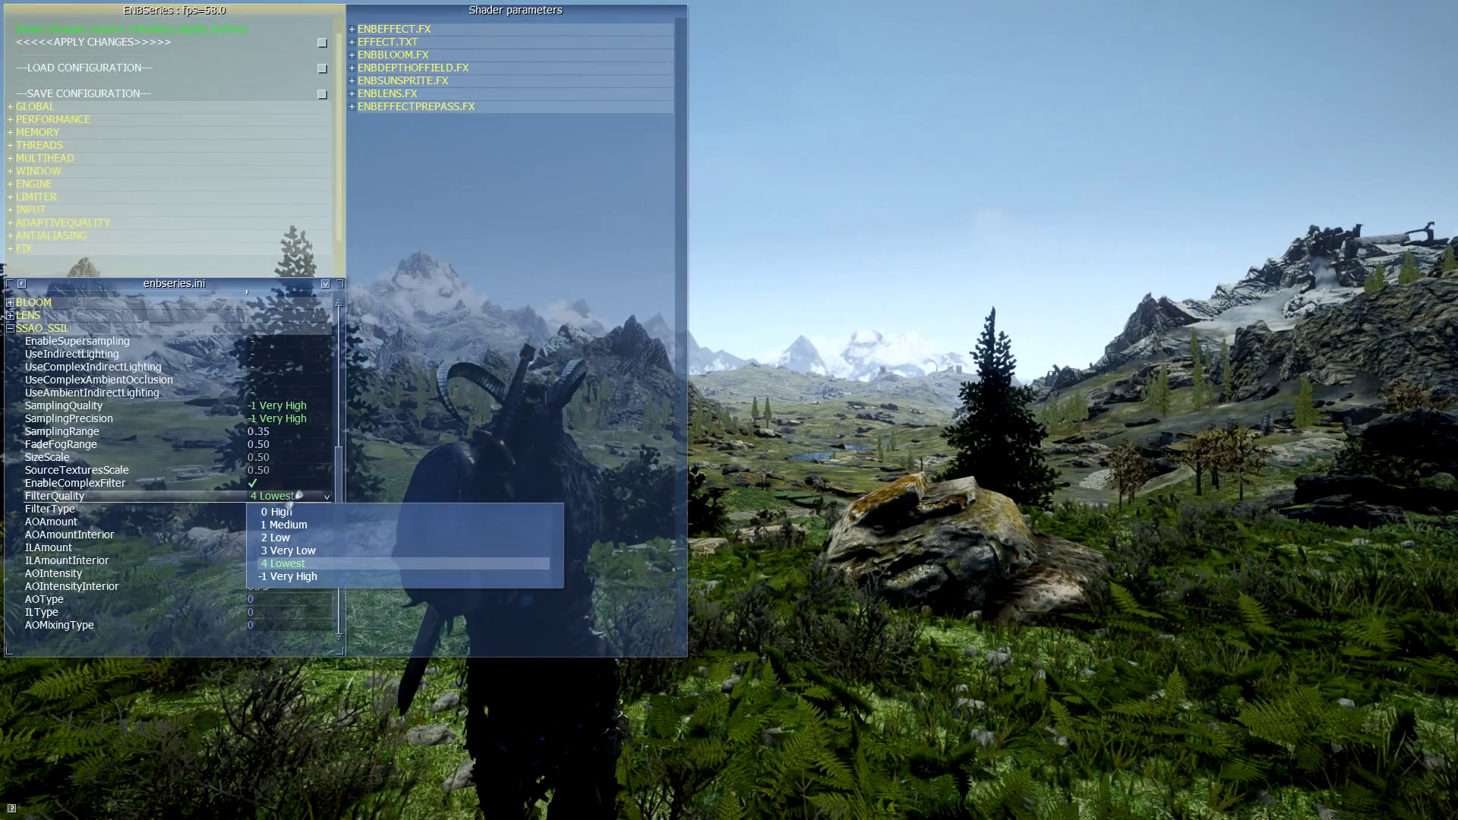
{"action": "left_click", "coordinate": [298, 571]}
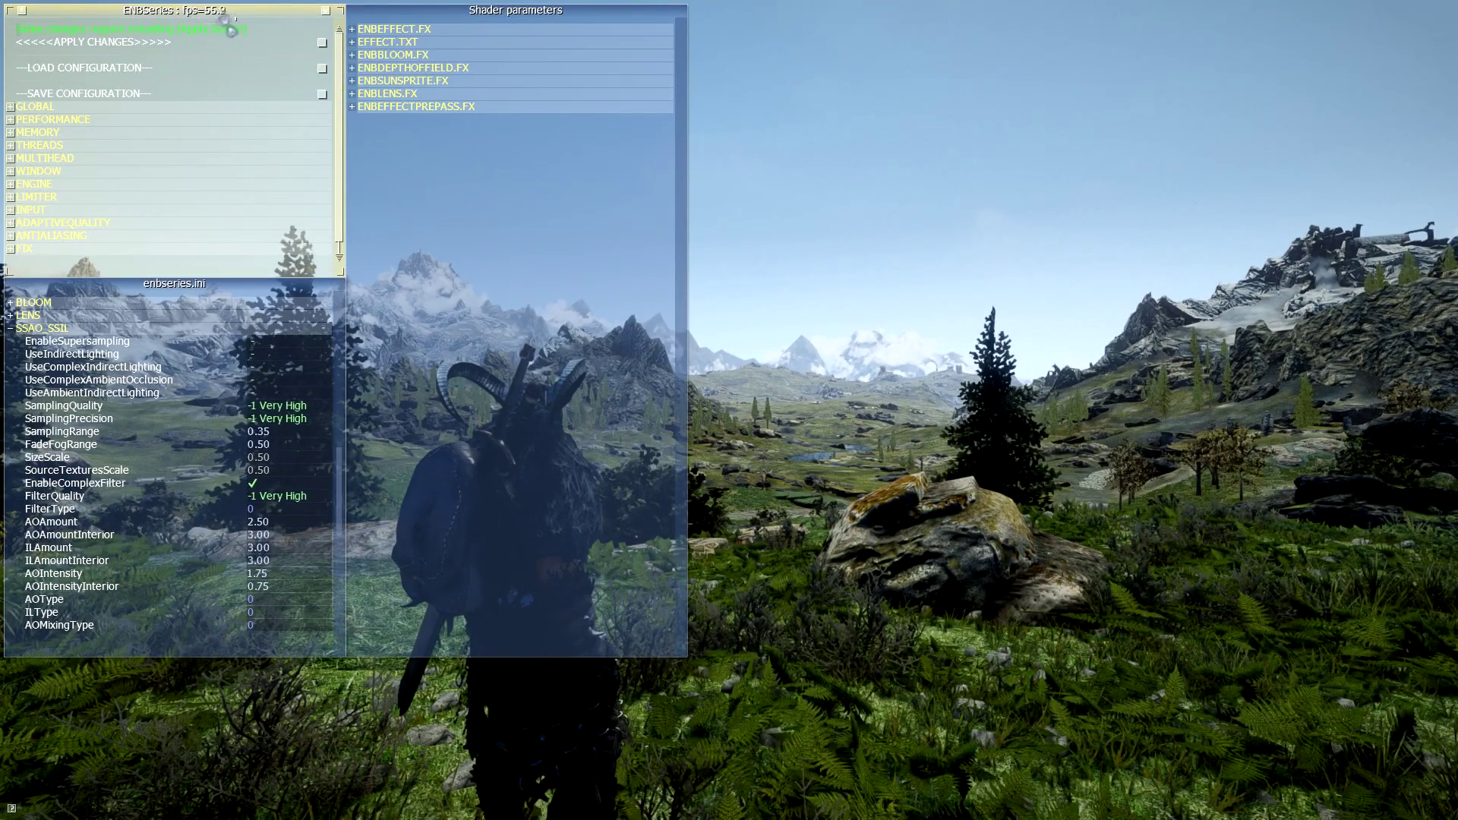
{"action": "left_click", "coordinate": [298, 496]}
{"action": "left_click", "coordinate": [302, 563]}
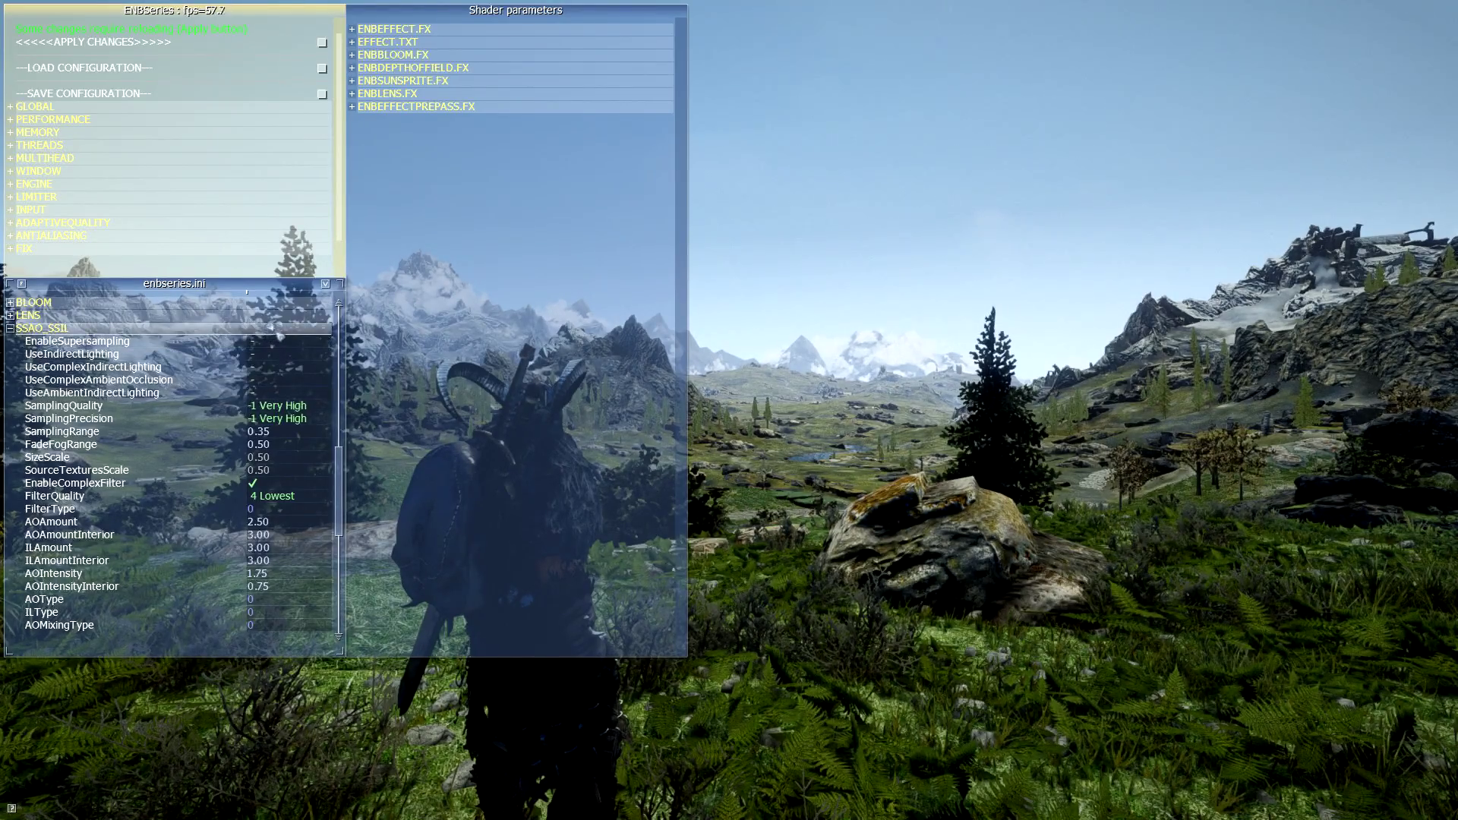
Collapse SSAO_SSIL, expand SKYLIGHTING, and set its FilterQuality to 2 Low after testing 0 High.
{"action": "left_click", "coordinate": [272, 330]}
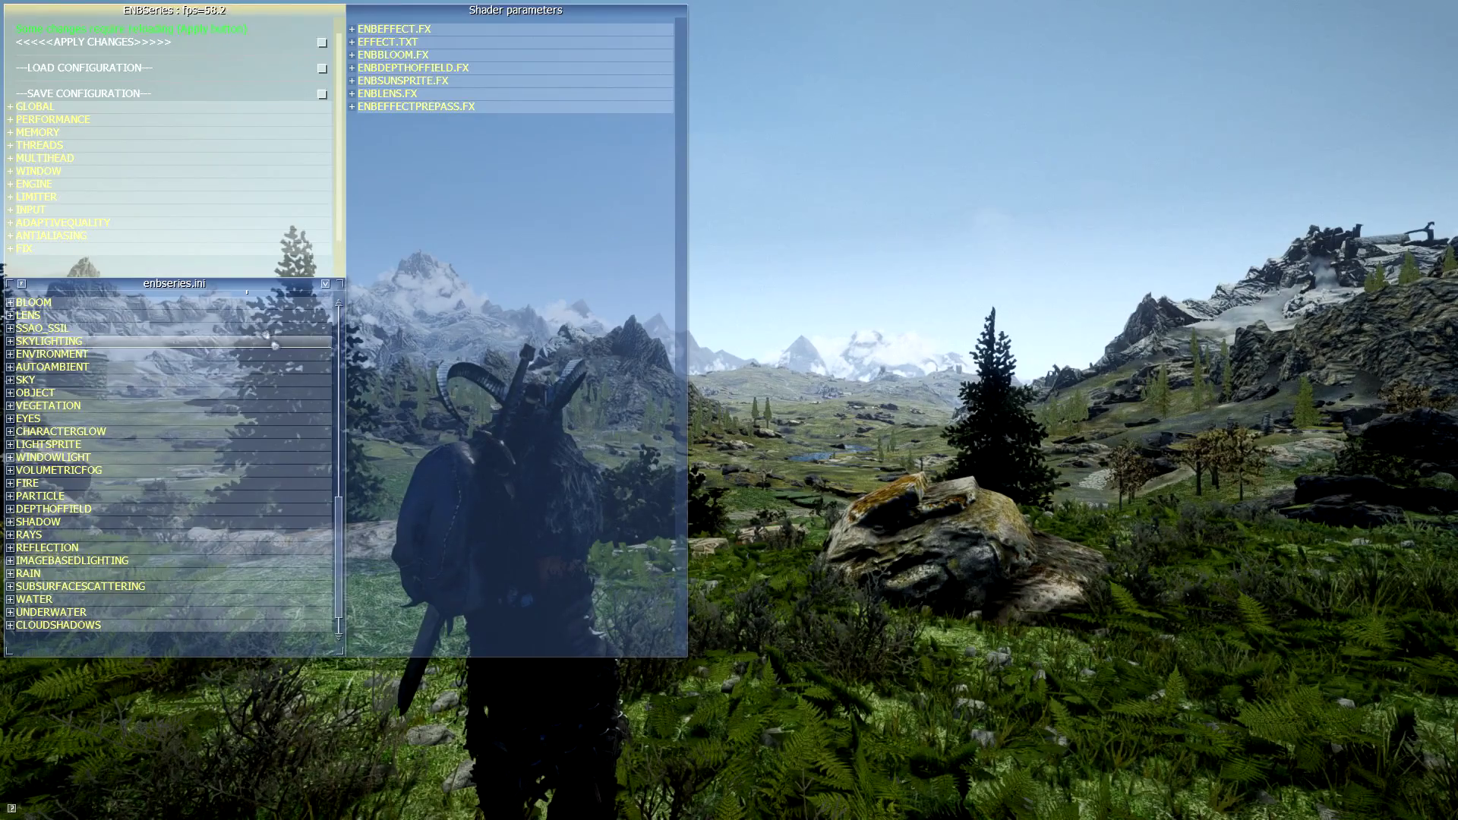
{"action": "left_click", "coordinate": [273, 342]}
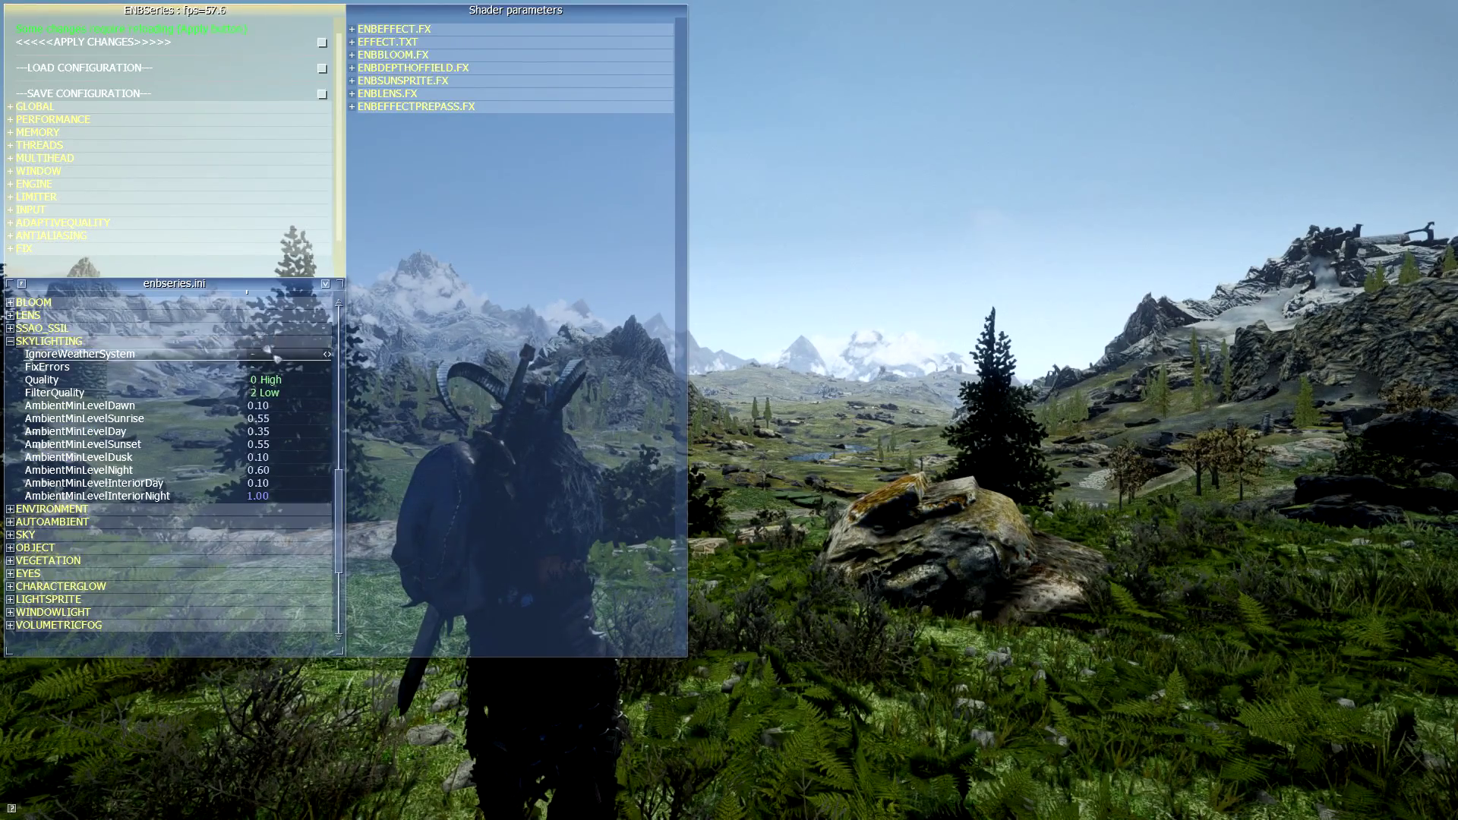
{"action": "left_click", "coordinate": [276, 395]}
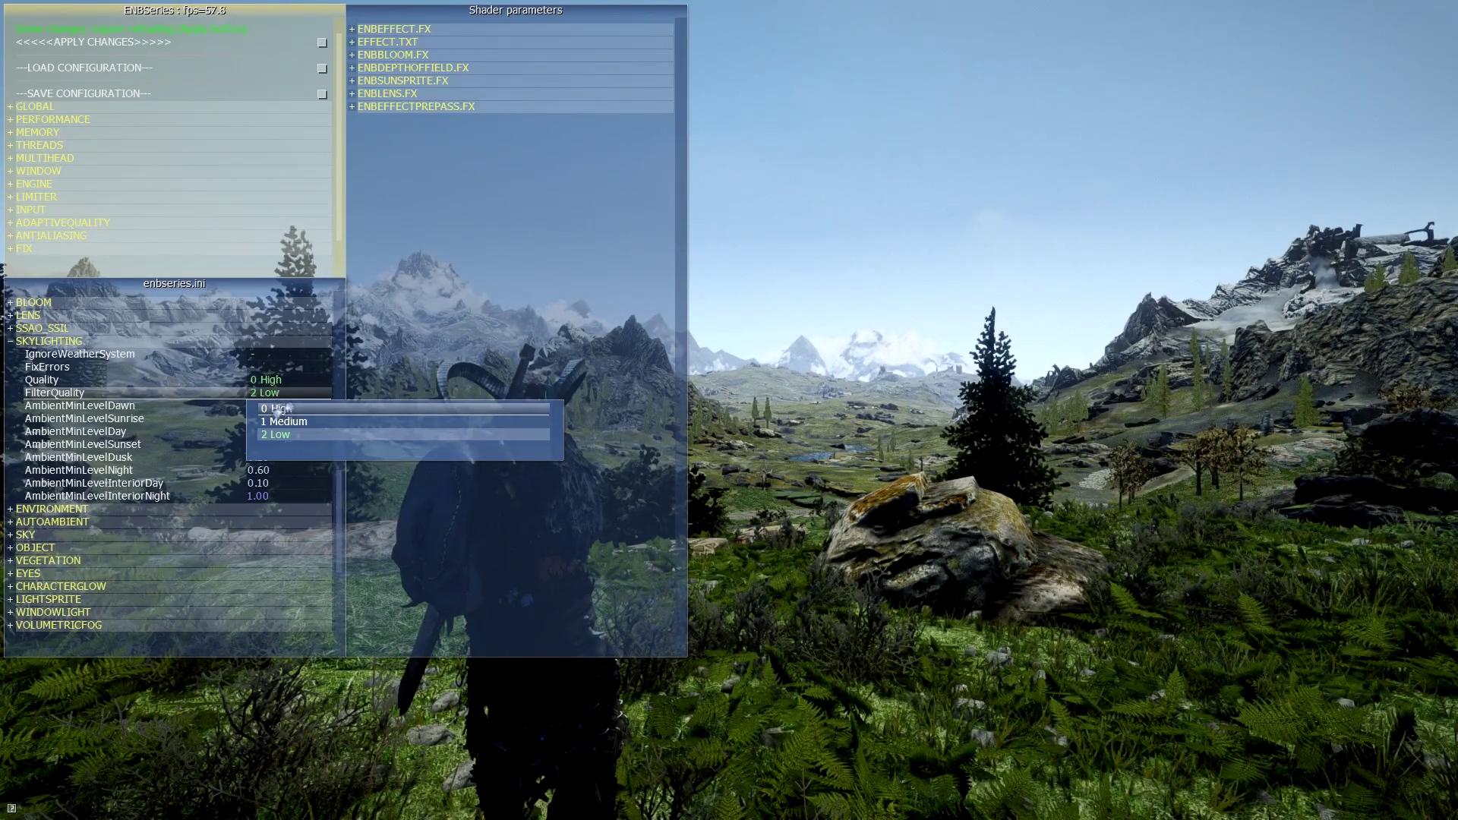
{"action": "left_click", "coordinate": [279, 409]}
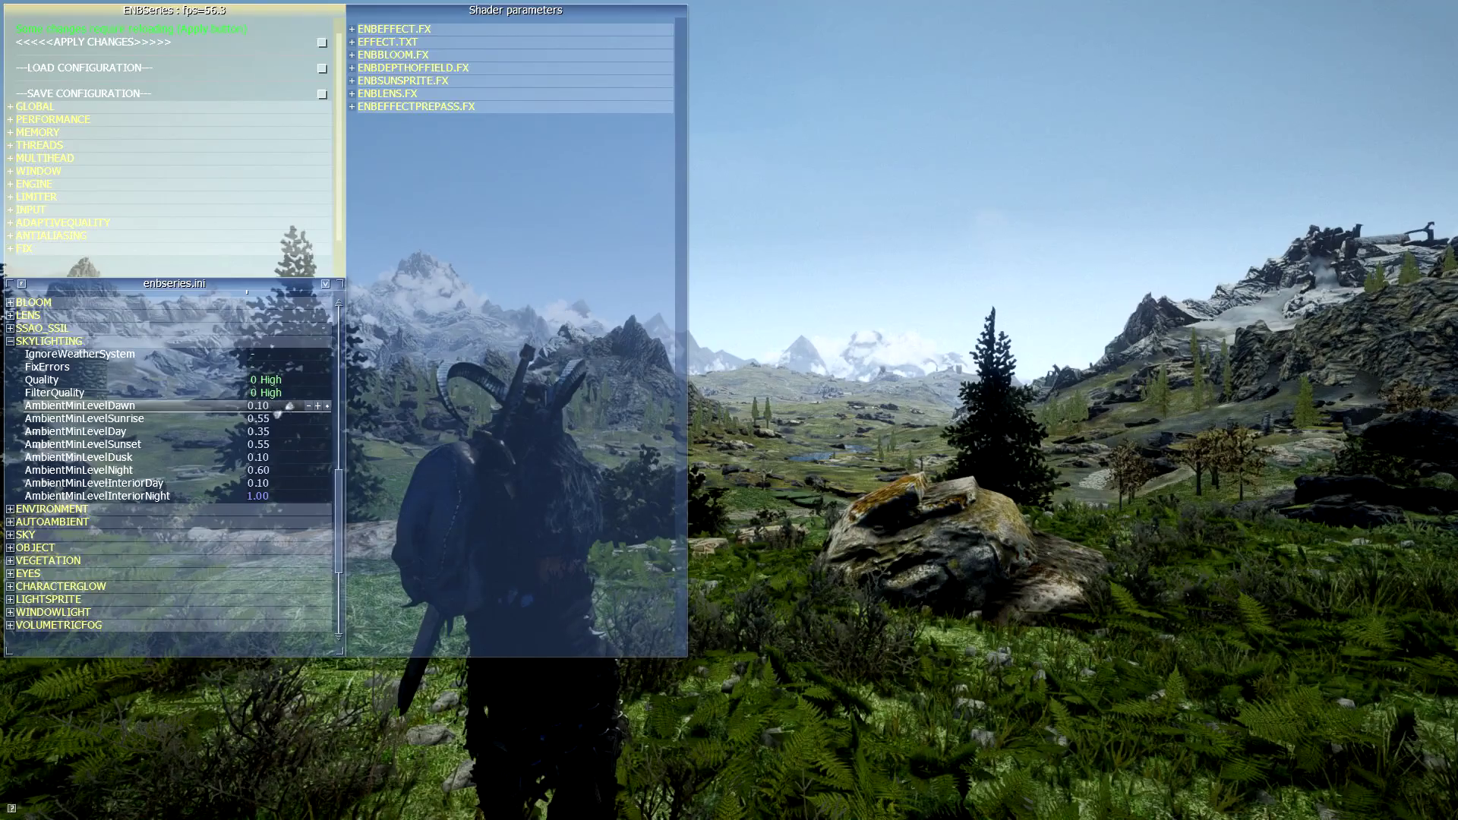
{"action": "left_click", "coordinate": [292, 394]}
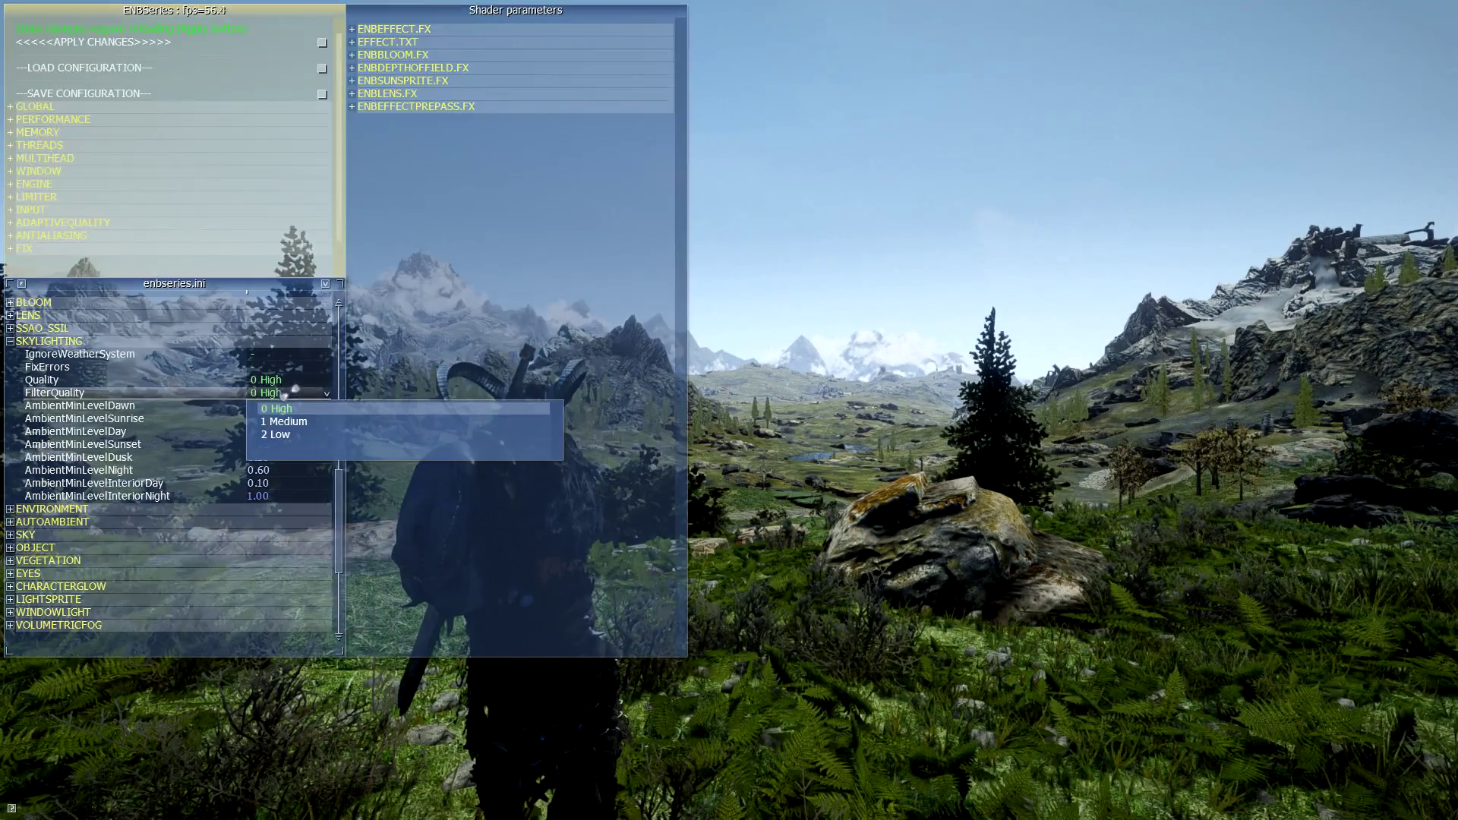
{"action": "left_click", "coordinate": [287, 437]}
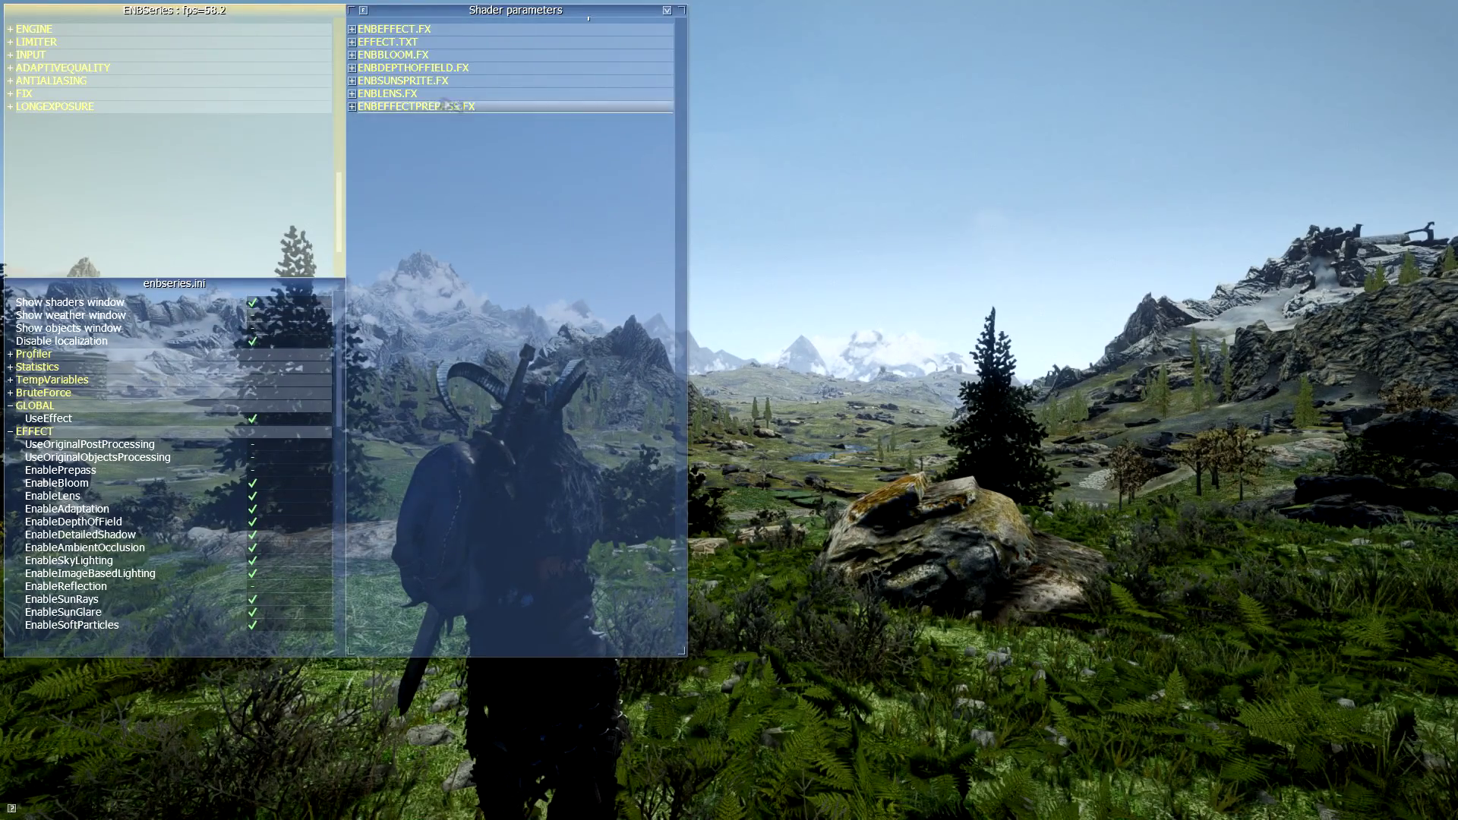
Expand ENBDEPTHOFFIELD.FX to show its depth of field parameters.
{"action": "left_click", "coordinate": [479, 68]}
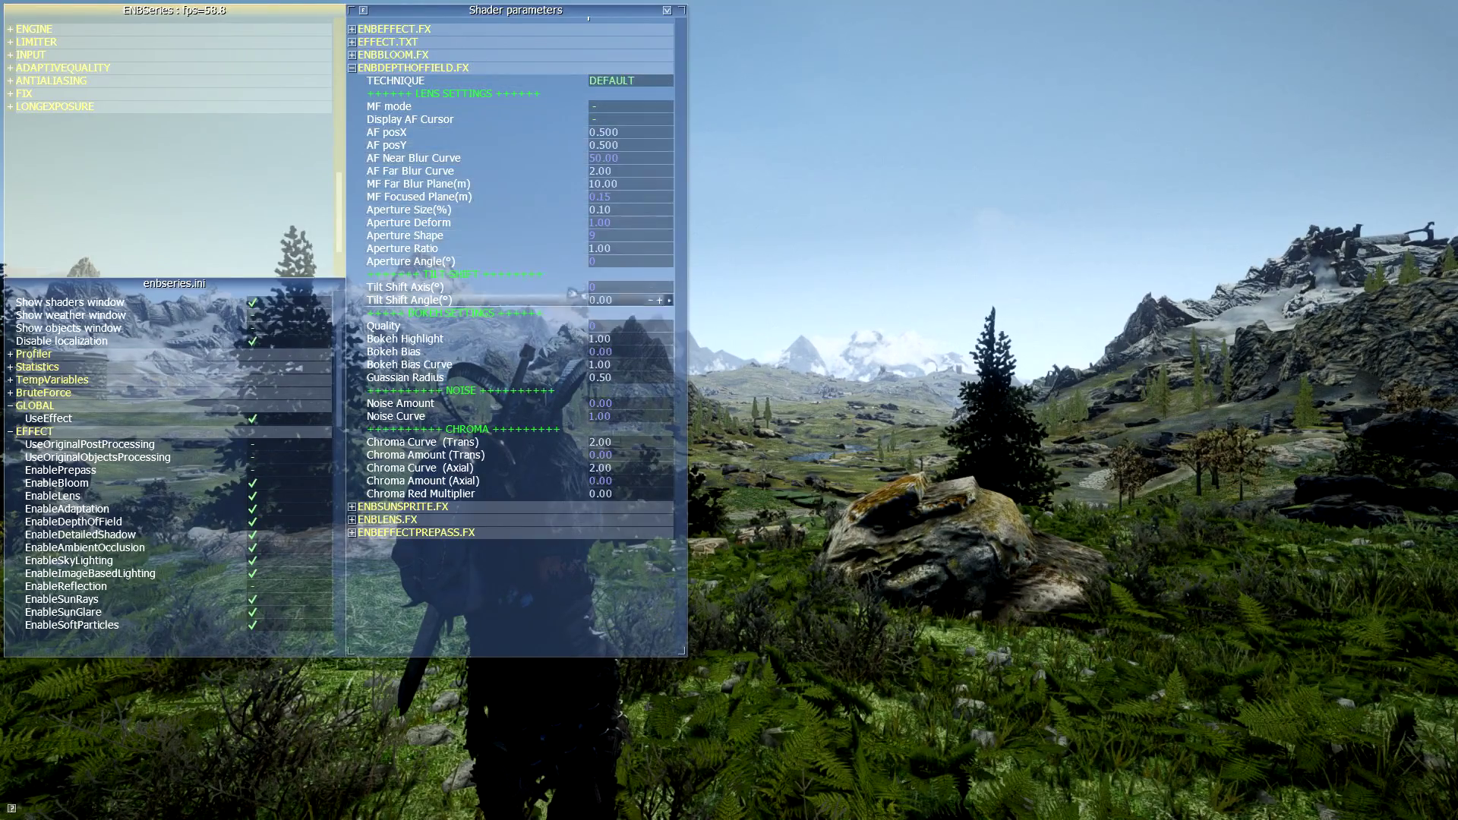